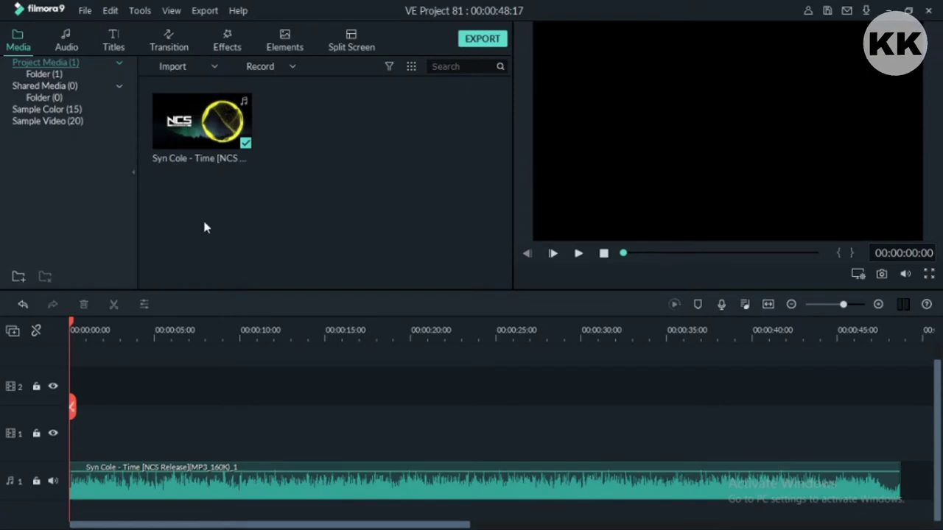
Step: Add the Credit 4 title to video track 2, starting at about 1.6 seconds, and play the timeline from the beginning
{"action": "mouse_move", "coordinate": [212, 150]}
{"action": "left_click", "coordinate": [114, 46]}
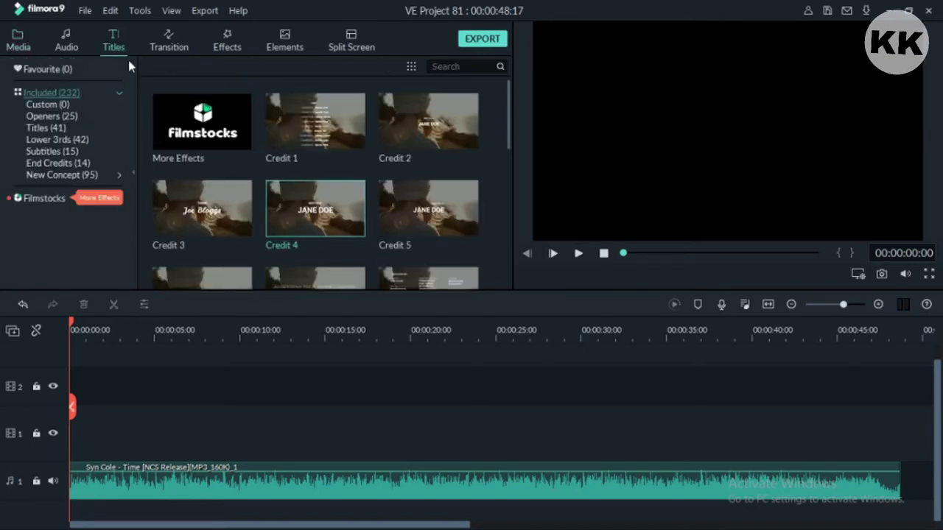
{"action": "left_click_drag", "start_coordinate": [294, 214], "coordinate": [97, 385]}
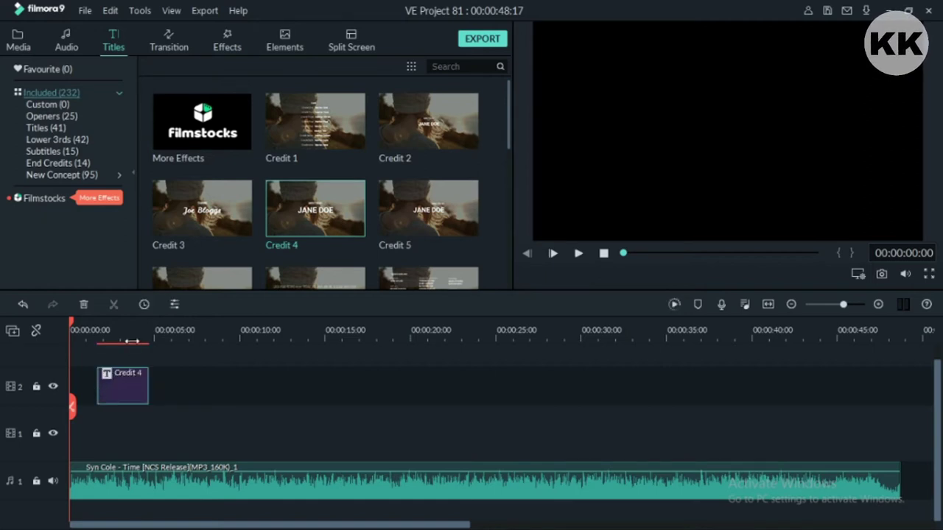
{"action": "key", "text": "space"}
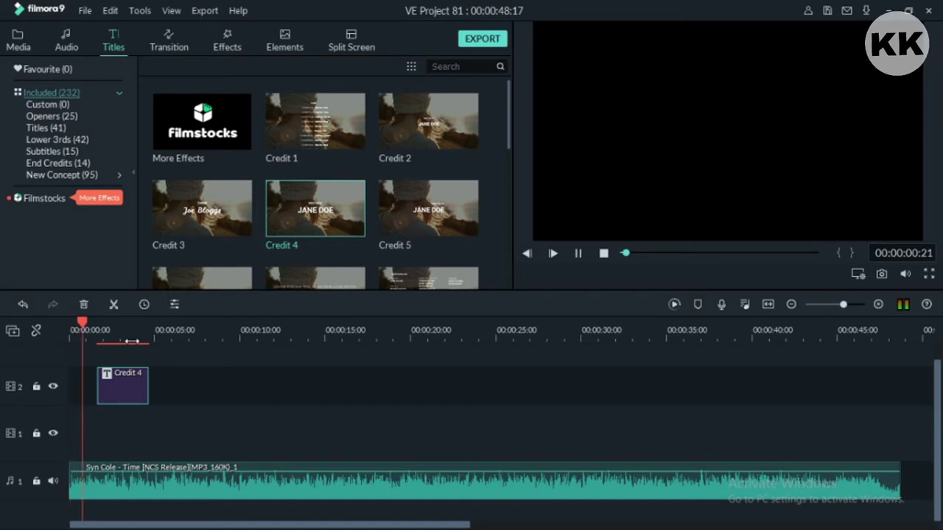
Step: Open the Credit 4 title in the advanced text editor and replace all of its text with "I"
{"action": "double_click", "coordinate": [136, 392]}
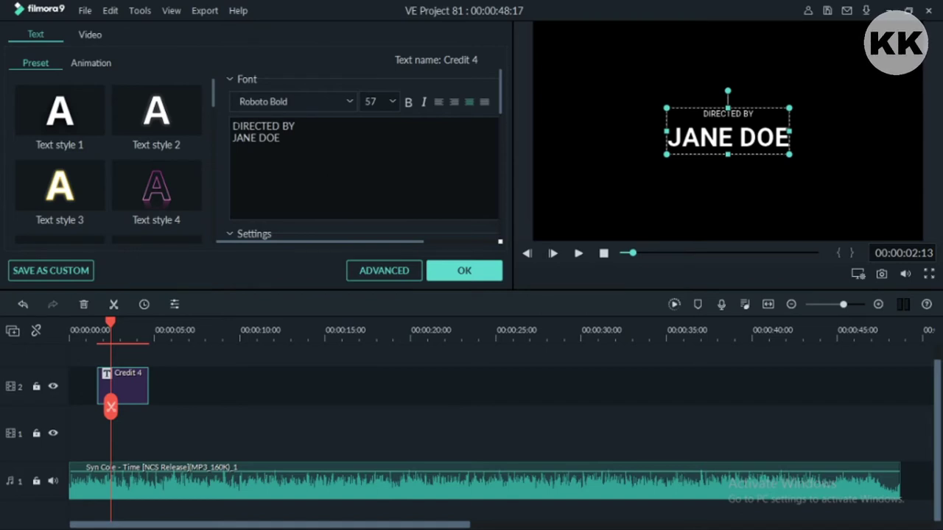
{"action": "left_click", "coordinate": [375, 275]}
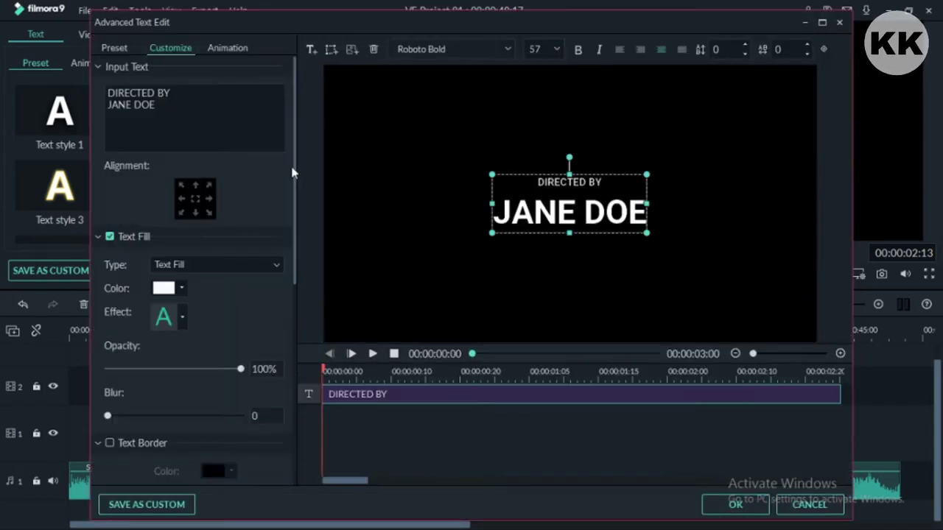
{"action": "left_click", "coordinate": [195, 133]}
{"action": "key", "text": "ctrl+a"}
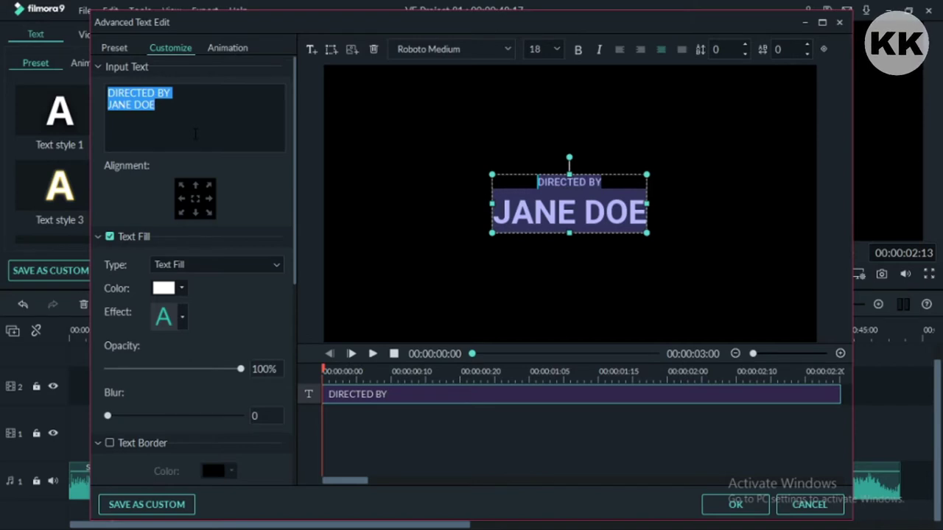
{"action": "key", "text": "BackSpace"}
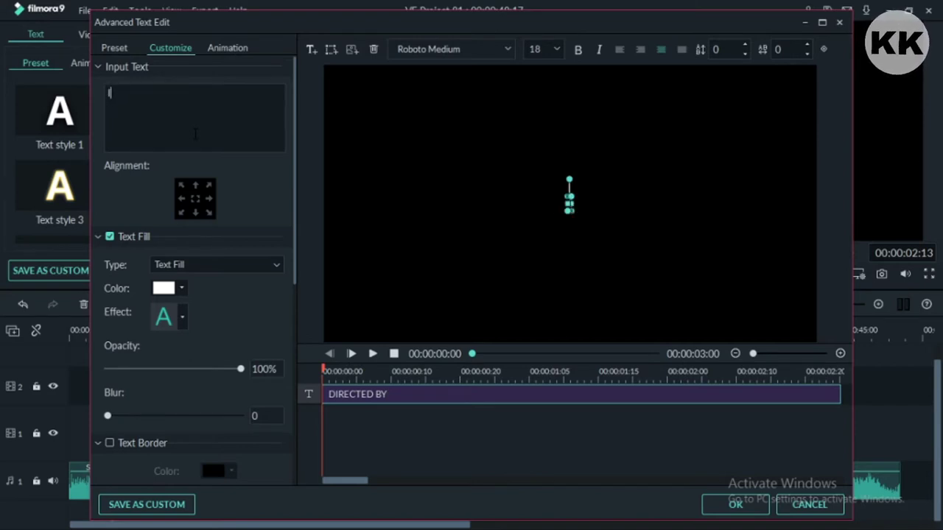
Step: Set the title's font to Zeitgeist Regular Demo and its size to 100
{"action": "left_click", "coordinate": [428, 49]}
{"action": "left_click_drag", "start_coordinate": [398, 49], "coordinate": [461, 49]}
{"action": "type", "text": "z"}
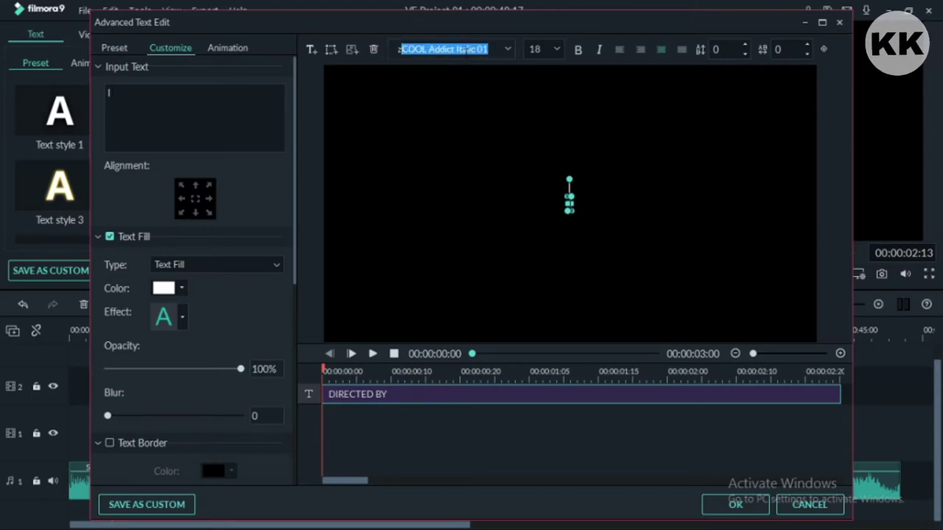
{"action": "type", "text": "eitgeist Regular Demo"}
{"action": "key", "text": "Return"}
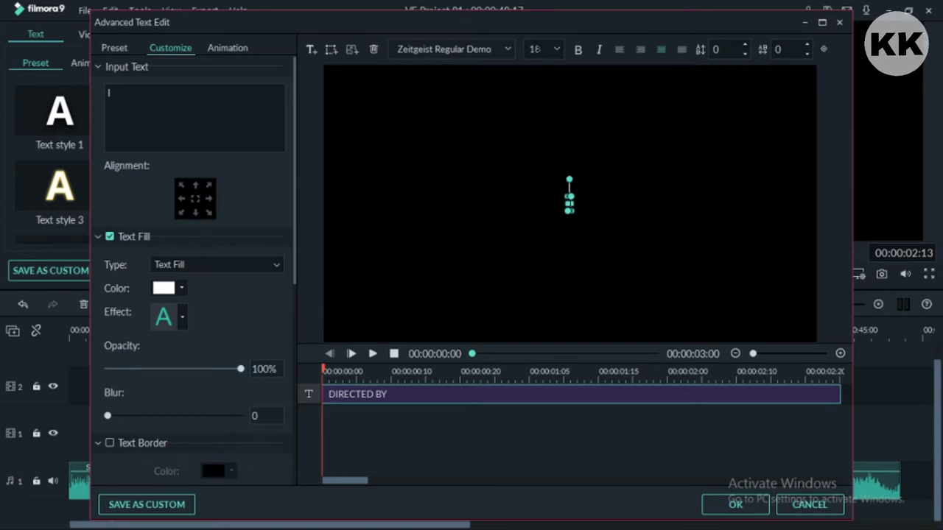
{"action": "key", "text": "Tab"}
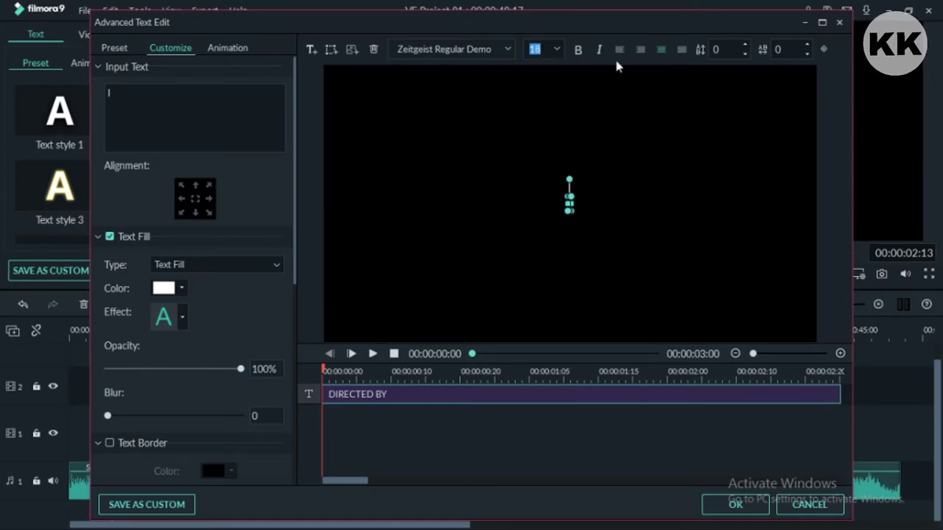
{"action": "type", "text": "100"}
{"action": "key", "text": "Return"}
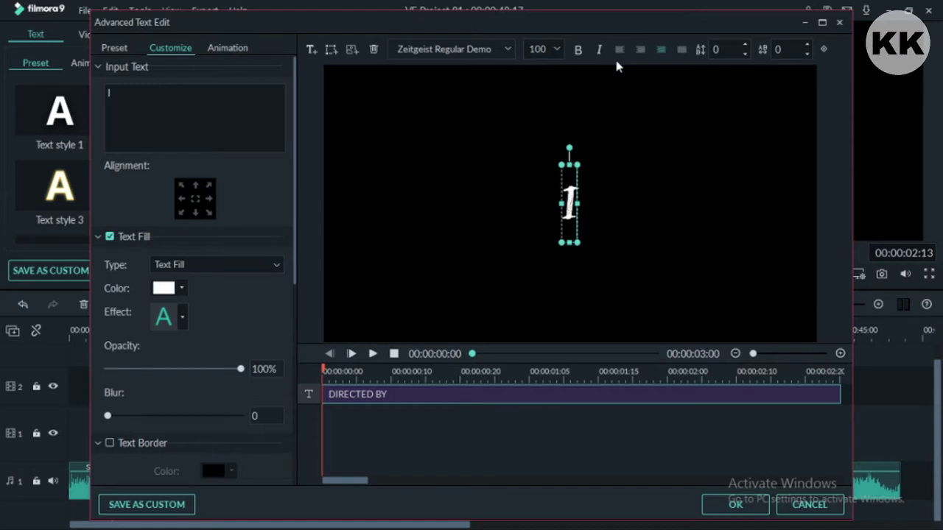
Step: Move the "I" horizontally to the left of the frame's centre and apply the Random 2 animation to it
{"action": "left_click_drag", "start_coordinate": [577, 174], "coordinate": [478, 177]}
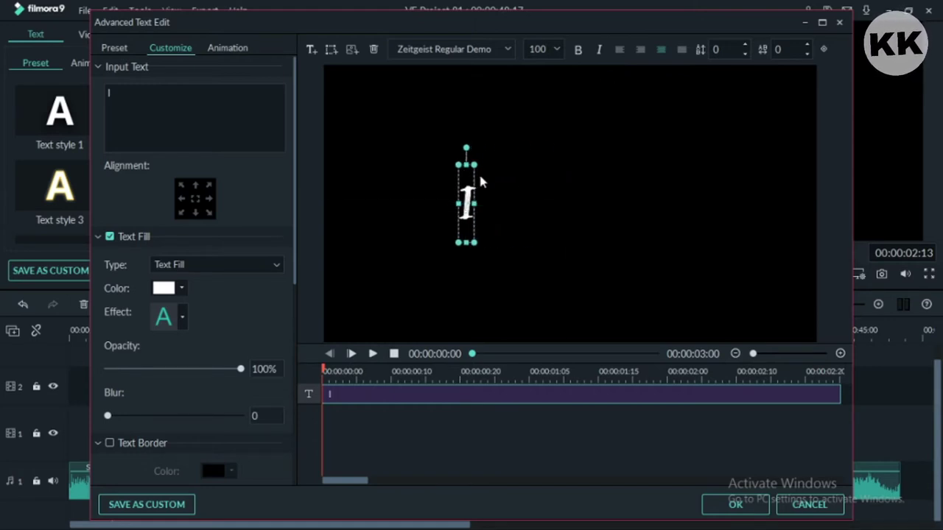
{"action": "left_click", "coordinate": [236, 49]}
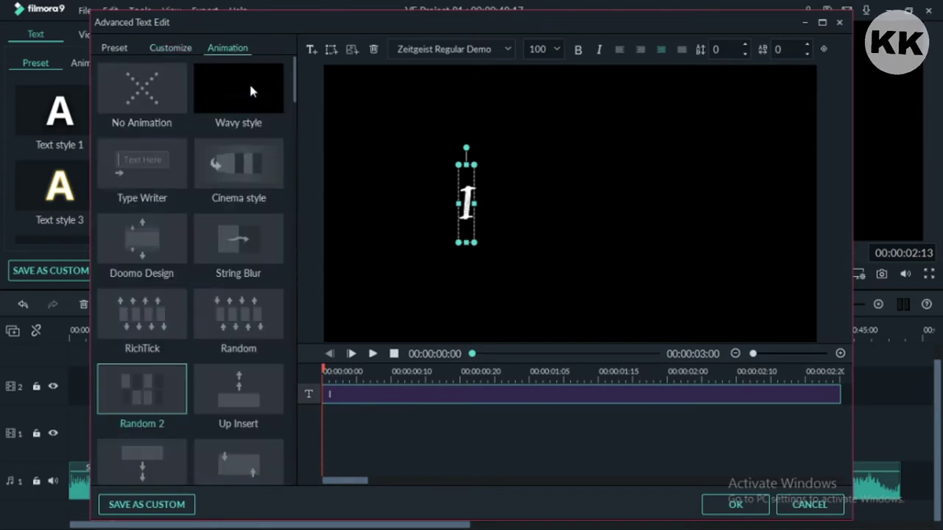
{"action": "left_click", "coordinate": [151, 376]}
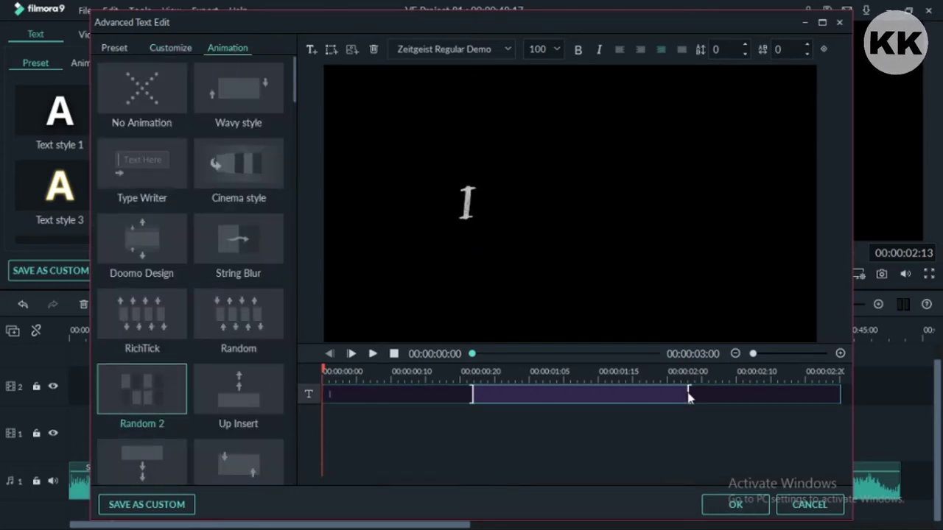
Step: Make the title's closing animation start at 00:00:02:15 and its opening animation end at 00:00:00:21, then accept the title edits
{"action": "left_click_drag", "start_coordinate": [689, 396], "coordinate": [773, 394]}
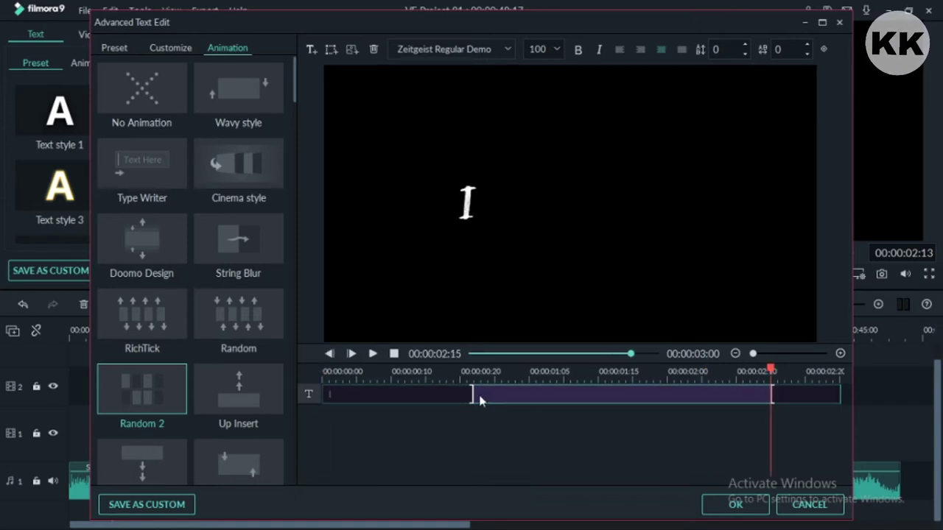
{"action": "left_click_drag", "start_coordinate": [471, 395], "coordinate": [460, 396]}
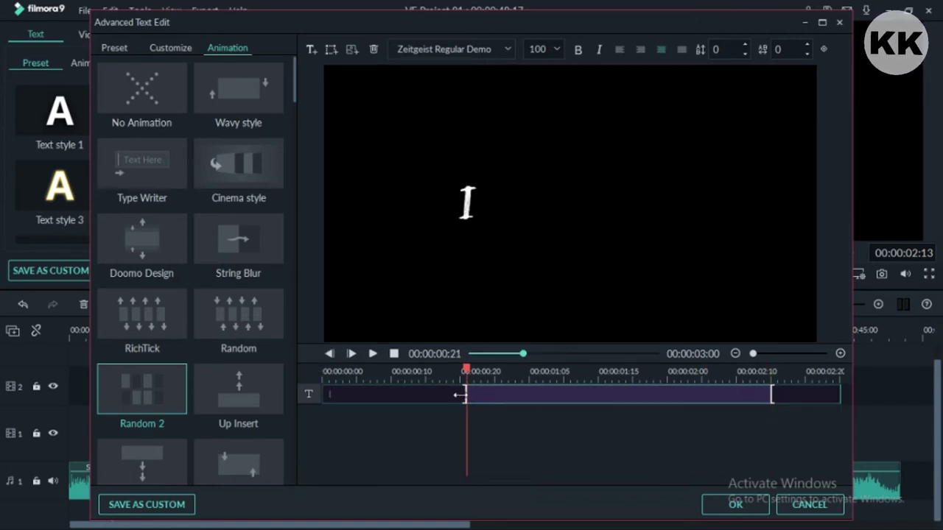
{"action": "left_click", "coordinate": [735, 505]}
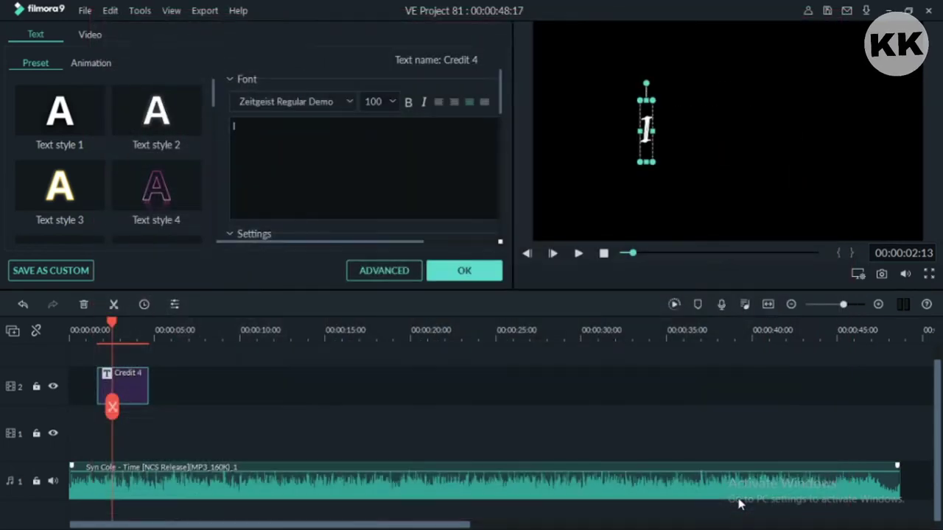
{"action": "left_click", "coordinate": [460, 271]}
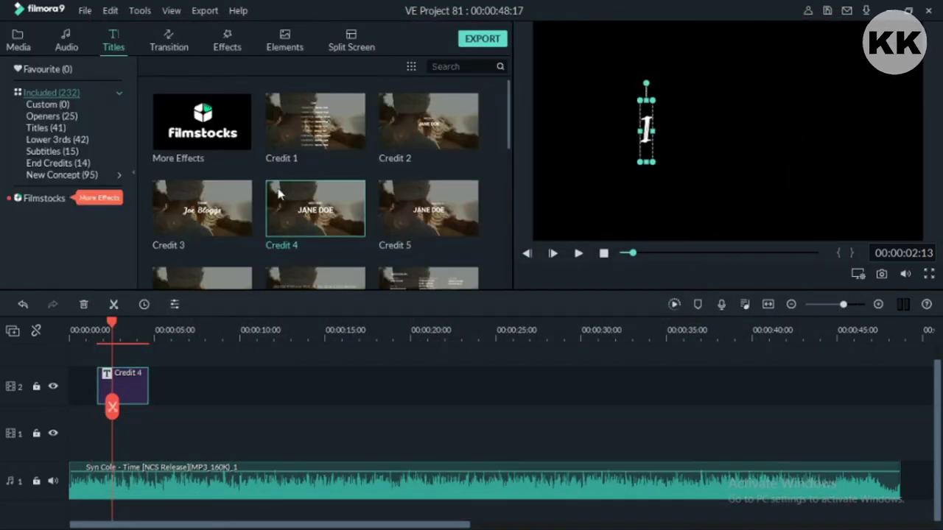
Step: Apply the Warp Zoom 6 transition to the start of the "I" title clip on video track 2
{"action": "left_click", "coordinate": [164, 34]}
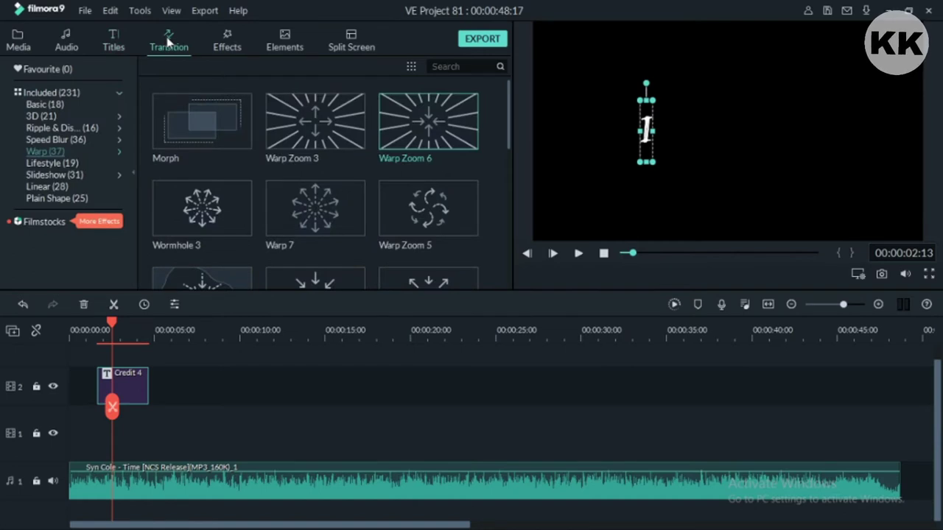
{"action": "mouse_move", "coordinate": [419, 151]}
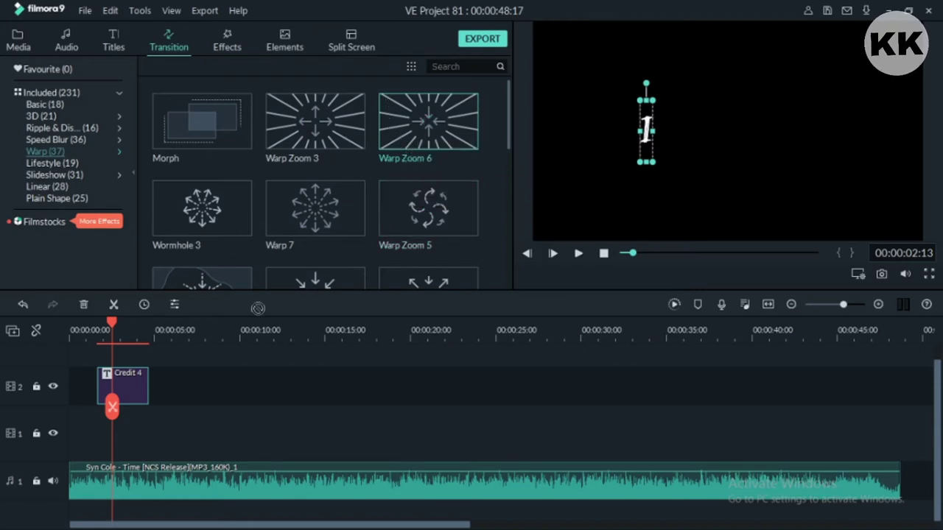
{"action": "left_click_drag", "start_coordinate": [120, 384], "coordinate": [112, 397]}
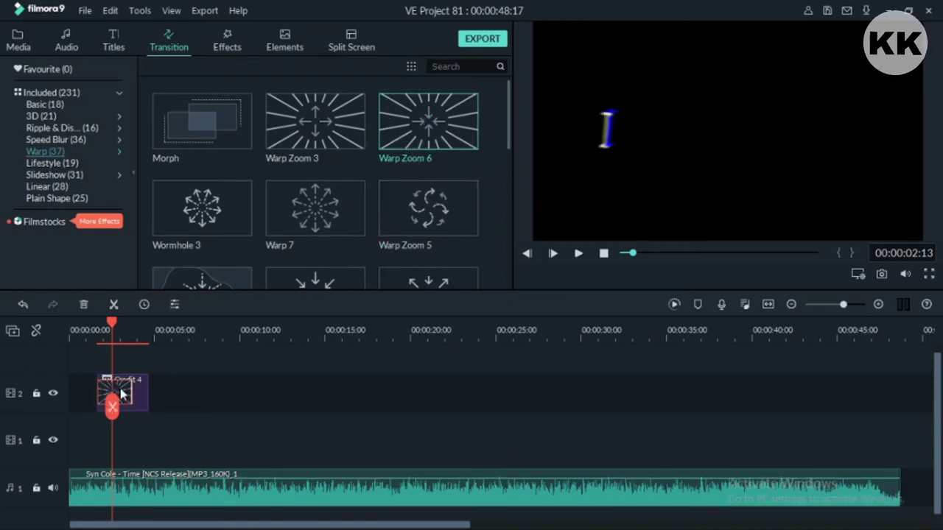
Step: Set the Warp Zoom 6 transition's duration to 00:00:01:00
{"action": "double_click", "coordinate": [121, 388]}
{"action": "key", "text": "Down"}
{"action": "key", "text": "Down"}
{"action": "key", "text": "Down"}
{"action": "key", "text": "Down"}
{"action": "key", "text": "Down"}
{"action": "key", "text": "Down"}
{"action": "key", "text": "Down"}
{"action": "key", "text": "Down"}
{"action": "key", "text": "Down"}
{"action": "key", "text": "Down"}
{"action": "key", "text": "Down"}
{"action": "key", "text": "Down"}
{"action": "key", "text": "Down"}
{"action": "key", "text": "Down"}
{"action": "key", "text": "Down"}
{"action": "key", "text": "Down"}
{"action": "key", "text": "Down"}
{"action": "key", "text": "Down"}
{"action": "key", "text": "Down"}
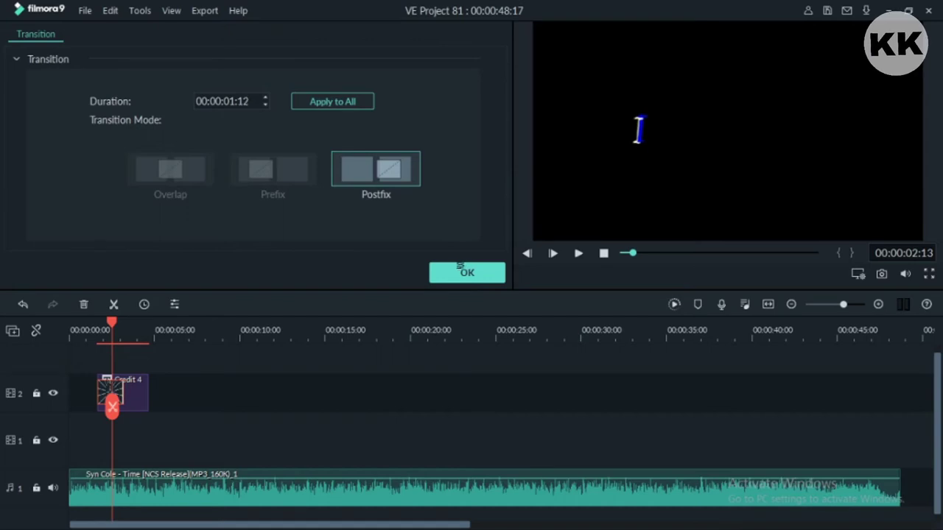
{"action": "key", "text": "Down"}
{"action": "key", "text": "Down"}
{"action": "key", "text": "Down"}
{"action": "key", "text": "Down"}
{"action": "key", "text": "Down"}
{"action": "key", "text": "Down"}
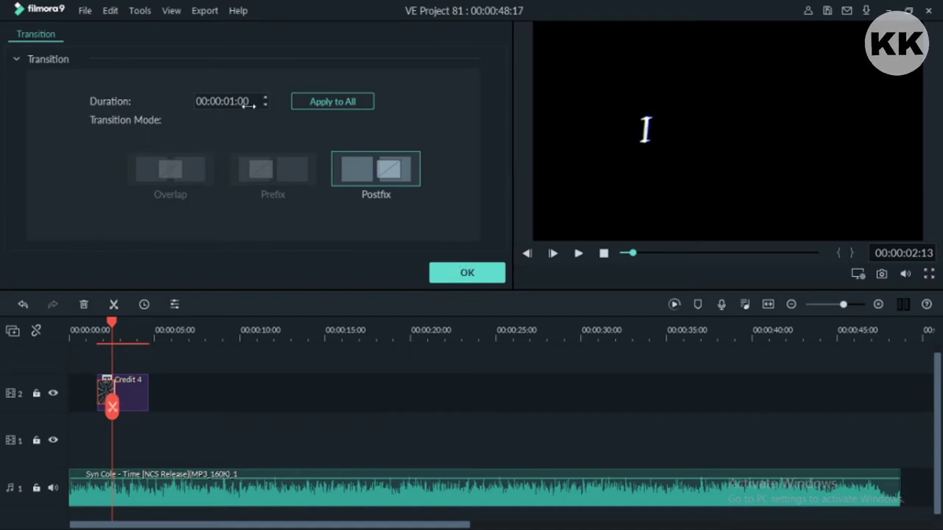
{"action": "left_click", "coordinate": [439, 273]}
Step: Copy the "I" title clip onto video track 1 at 00:00:02:24 and trim the copy to end with the original
{"action": "mouse_move", "coordinate": [112, 324]}
{"action": "left_mouse_down"}
{"action": "mouse_move", "coordinate": [84, 327]}
{"action": "mouse_move", "coordinate": [97, 330]}
{"action": "left_mouse_up"}
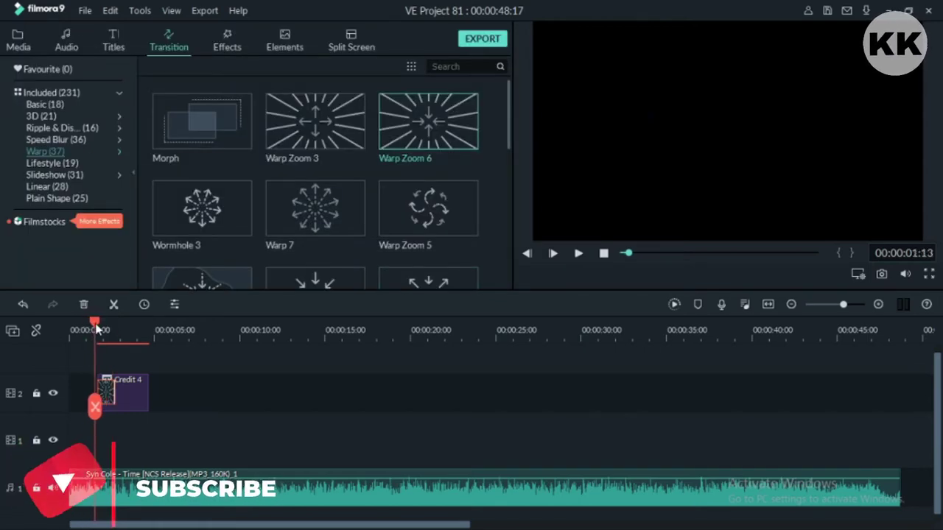
{"action": "right_click", "coordinate": [142, 394]}
{"action": "left_click", "coordinate": [175, 233]}
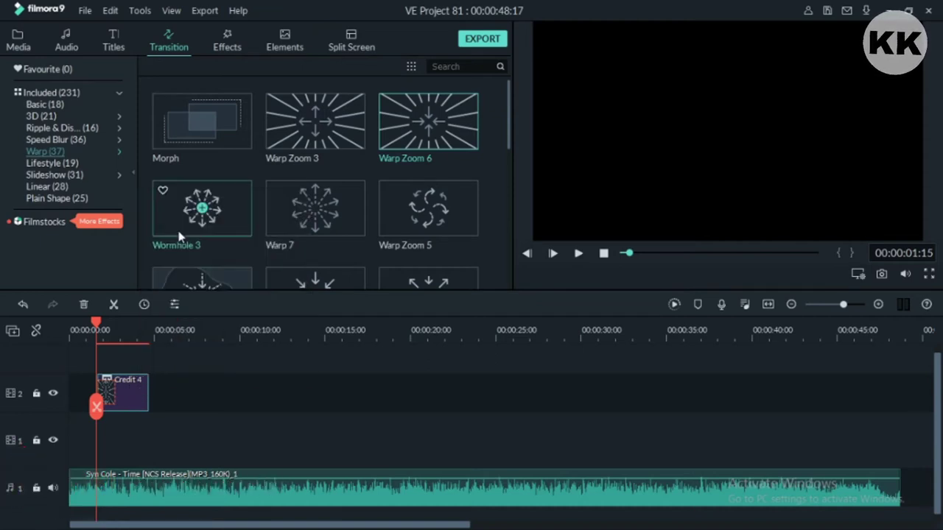
{"action": "mouse_move", "coordinate": [101, 329]}
{"action": "left_mouse_down"}
{"action": "mouse_move", "coordinate": [122, 321]}
{"action": "mouse_move", "coordinate": [120, 330]}
{"action": "left_mouse_up"}
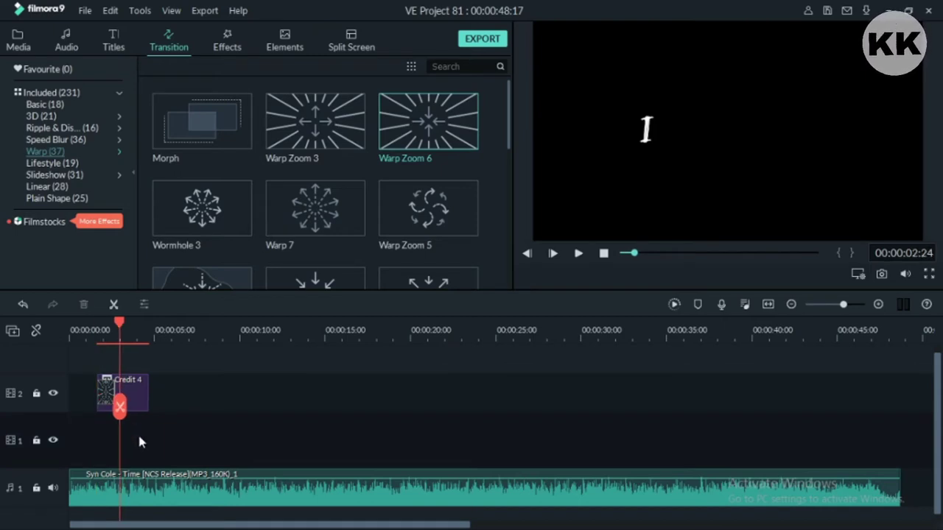
{"action": "key", "text": "ctrl+v"}
{"action": "left_click_drag", "start_coordinate": [169, 439], "coordinate": [148, 440]}
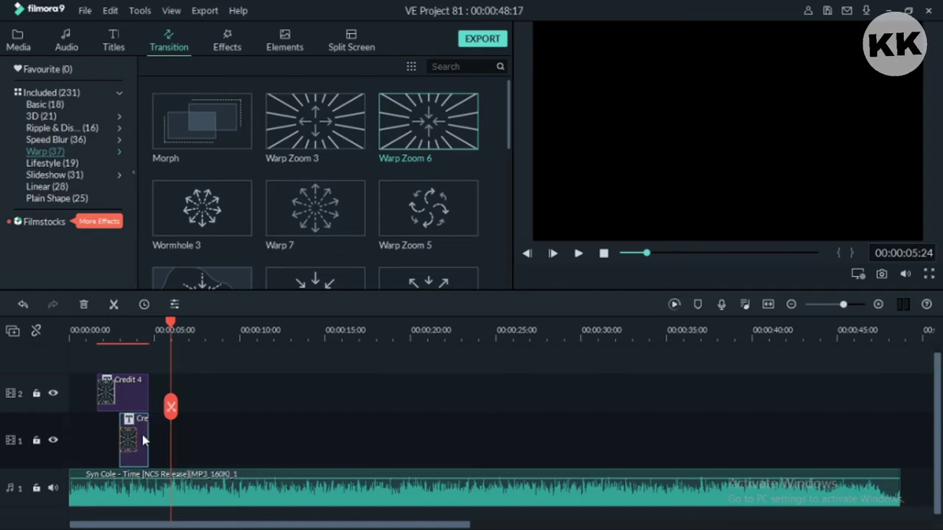
Step: Change the copied title's text to "was wrong" and move it horizontally to the right of the "I"
{"action": "double_click", "coordinate": [142, 435]}
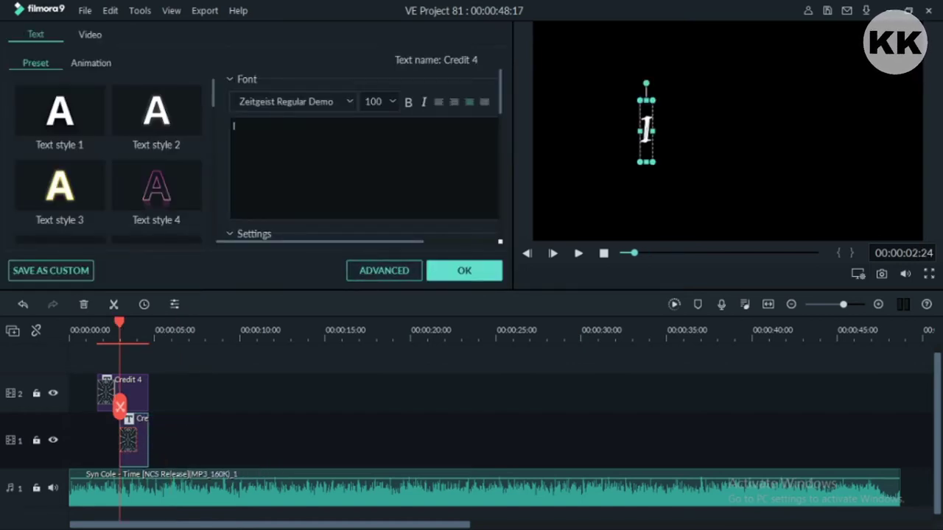
{"action": "key", "text": "BackSpace"}
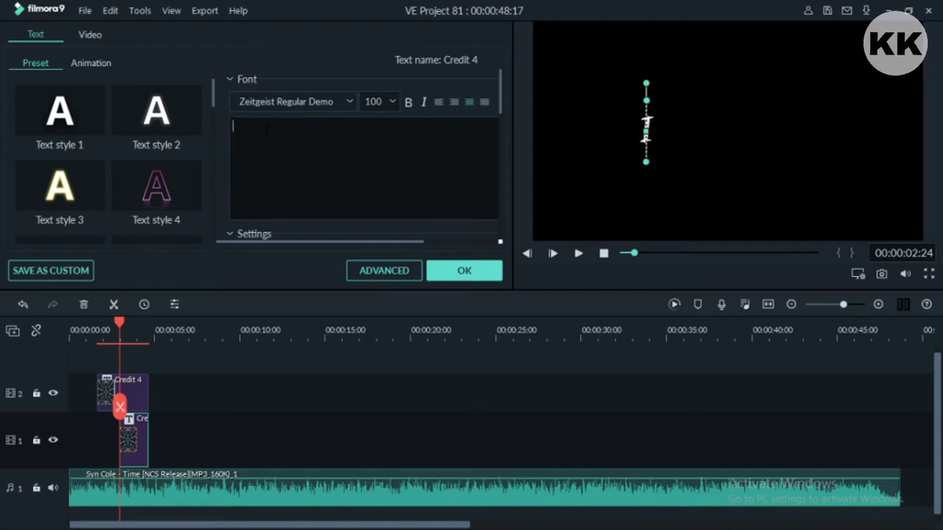
{"action": "type", "text": "was"}
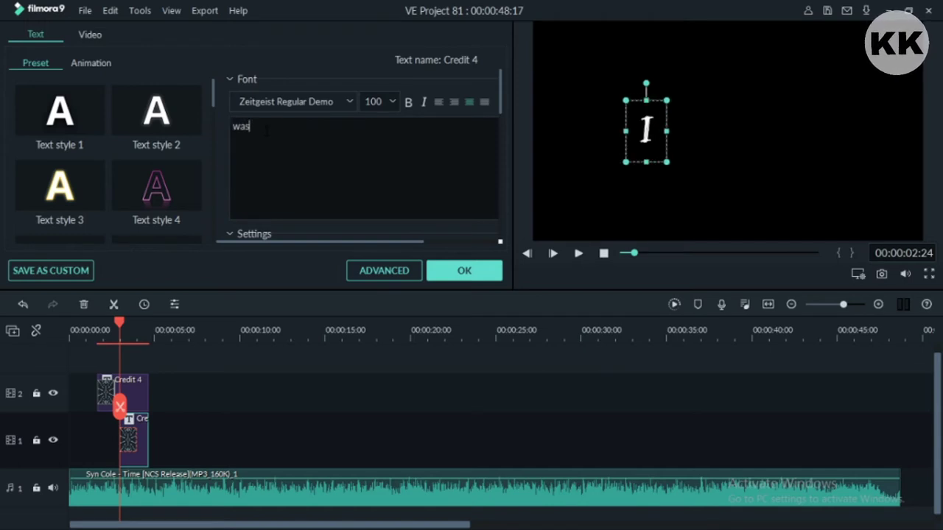
{"action": "type", "text": " wrong"}
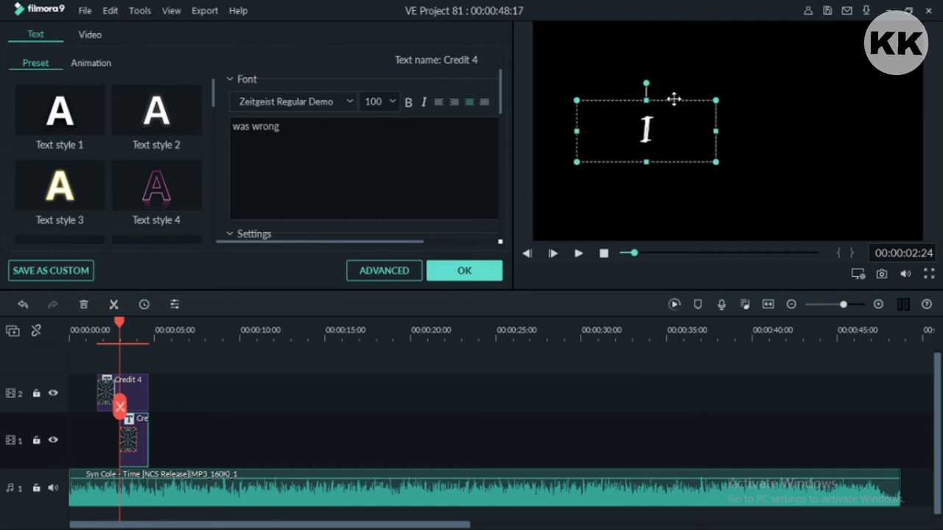
{"action": "left_click_drag", "start_coordinate": [674, 100], "coordinate": [798, 101]}
Step: Play both titles from 00:00:01:08 to check their timing, then return the playhead to the start of the first title
{"action": "left_click_drag", "start_coordinate": [118, 323], "coordinate": [91, 323]}
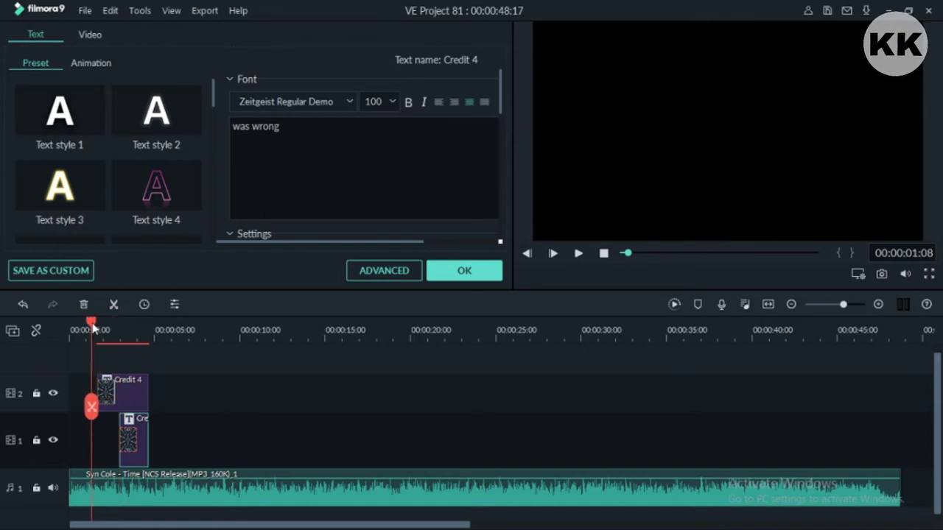
{"action": "key", "text": "space"}
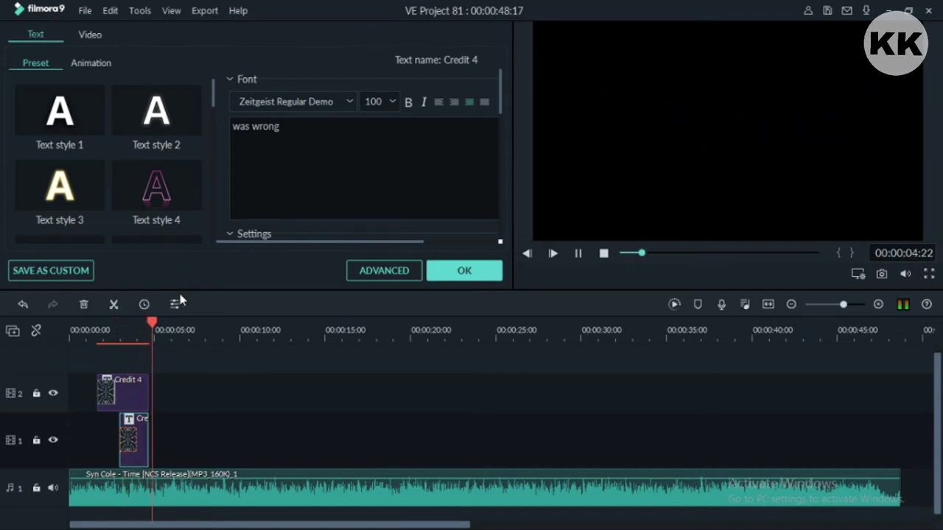
{"action": "key", "text": "space"}
{"action": "left_click", "coordinate": [99, 328]}
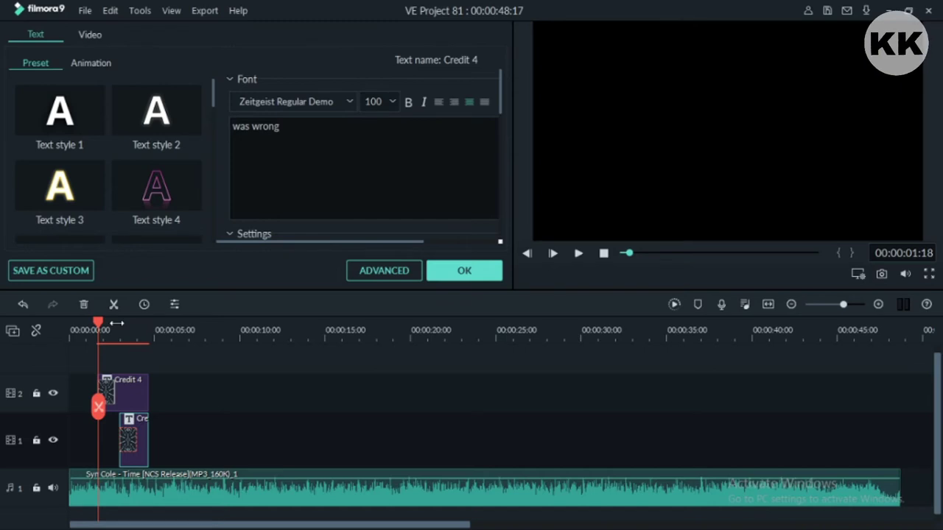
{"action": "scroll", "coordinate": [168, 333], "scroll_direction": "down", "scroll_amount": 1}
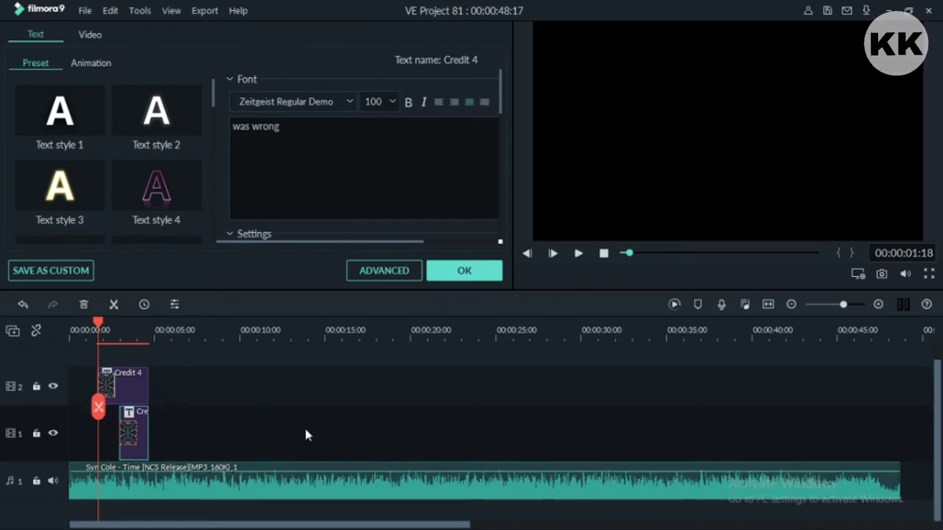
Step: Paste 13 copies of the title clip end to end on video track 1, from 00:00:04:17 to 00:00:43:17
{"action": "left_click_drag", "start_coordinate": [146, 327], "coordinate": [151, 324]}
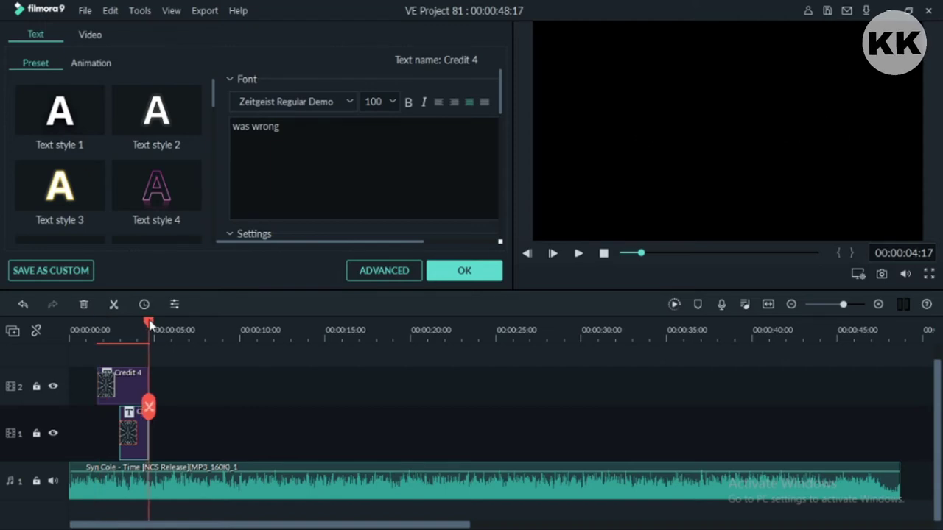
{"action": "key", "text": "ctrl+v"}
{"action": "key", "text": "ctrl+v"}
{"action": "key", "text": "ctrl+v"}
{"action": "key", "text": "ctrl+v"}
{"action": "key", "text": "ctrl+v"}
{"action": "key", "text": "ctrl+v"}
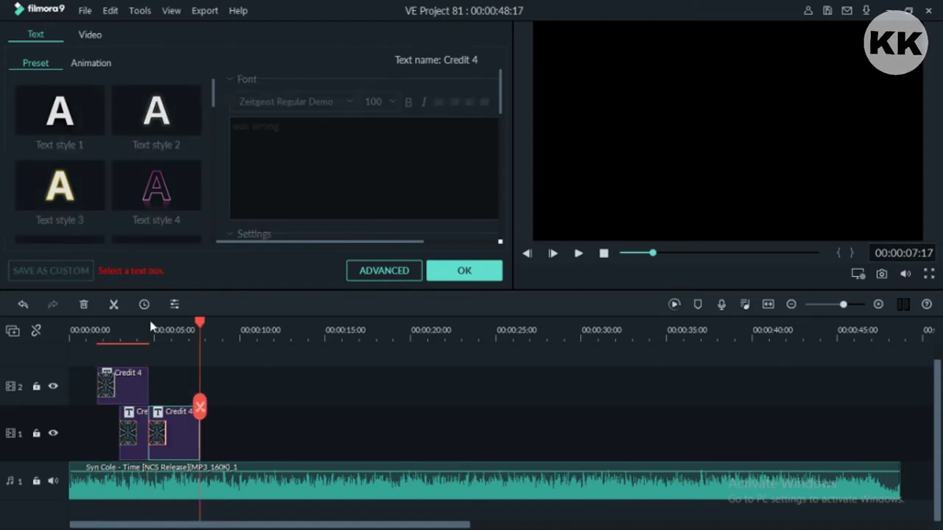
{"action": "key", "text": "ctrl+v"}
{"action": "key", "text": "ctrl+v"}
{"action": "key", "text": "ctrl+v"}
{"action": "key", "text": "ctrl+v"}
{"action": "key", "text": "ctrl+v"}
{"action": "key", "text": "ctrl+v"}
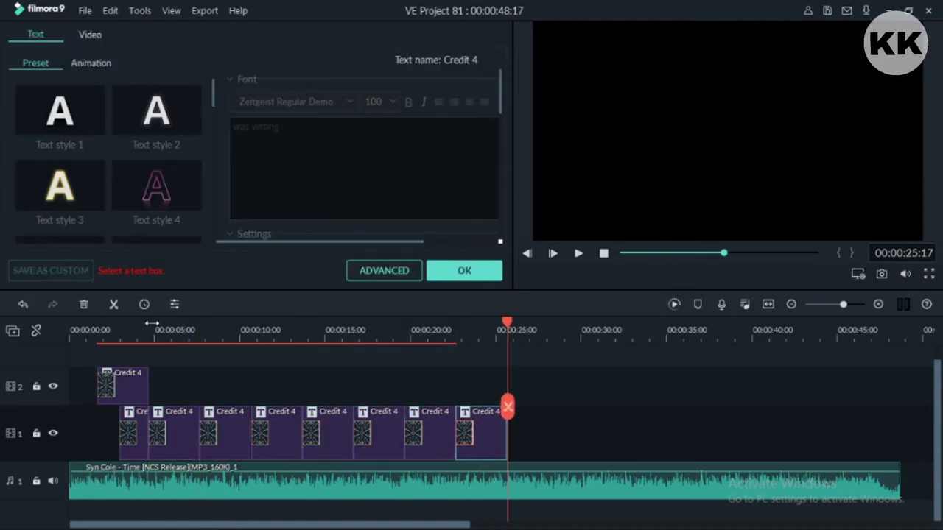
{"action": "key", "text": "ctrl+v"}
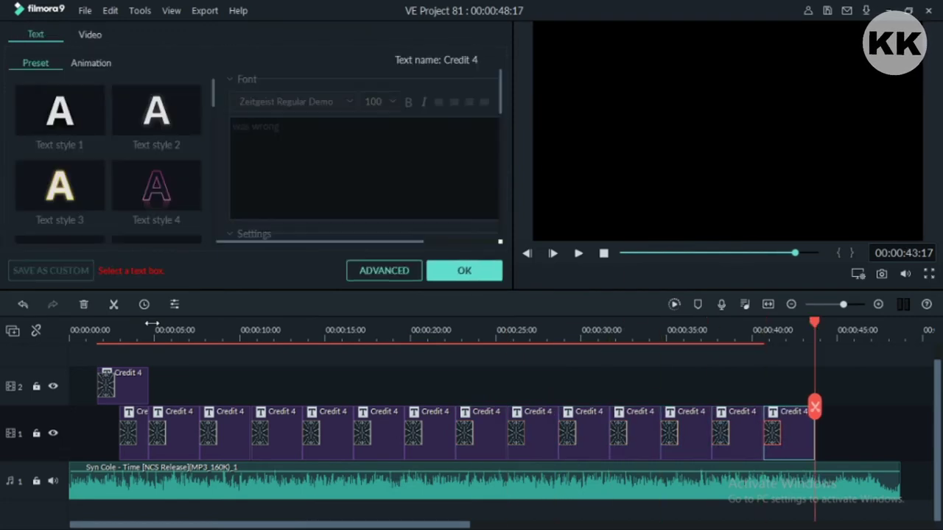
{"action": "left_click", "coordinate": [184, 335]}
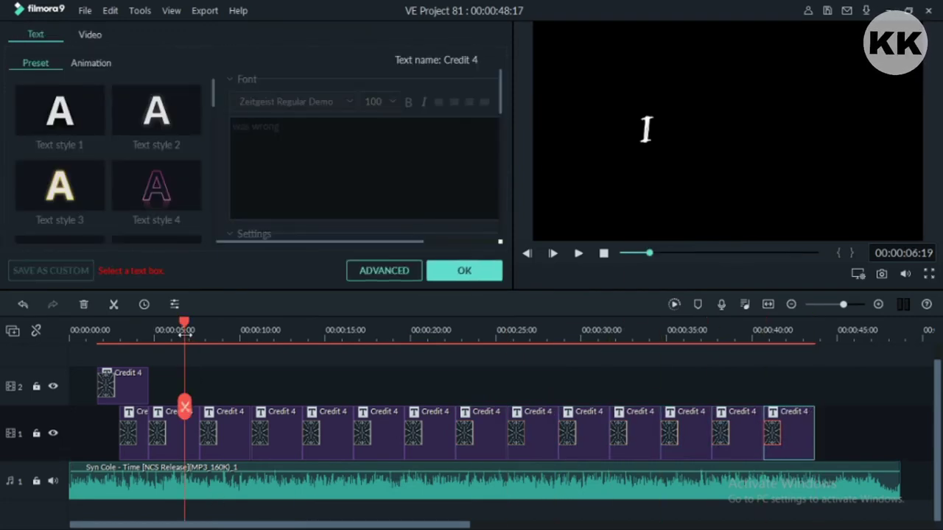
{"action": "left_click_drag", "start_coordinate": [187, 325], "coordinate": [220, 337]}
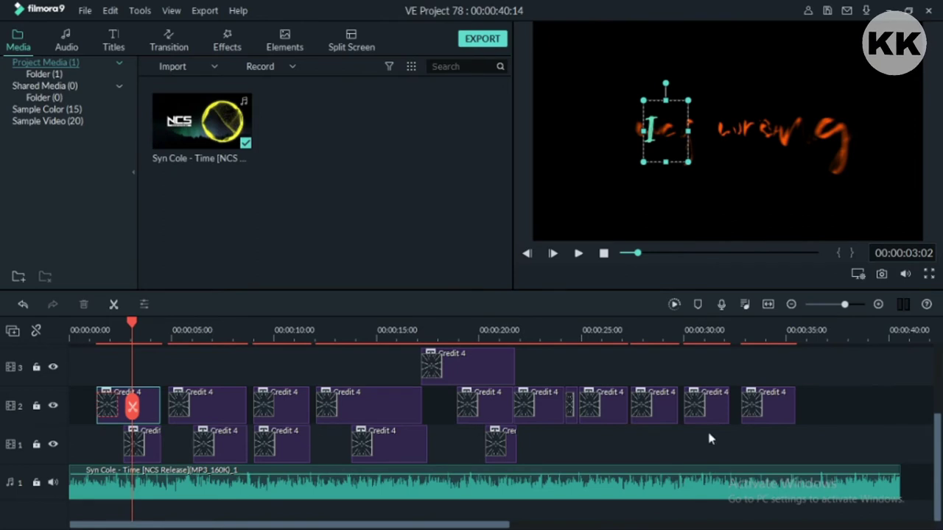
Step: Examine the text fill colour choices for the "was wrong" title in the advanced text editor
{"action": "mouse_move", "coordinate": [132, 322]}
{"action": "left_mouse_down"}
{"action": "mouse_move", "coordinate": [124, 324]}
{"action": "mouse_move", "coordinate": [145, 328]}
{"action": "left_mouse_up"}
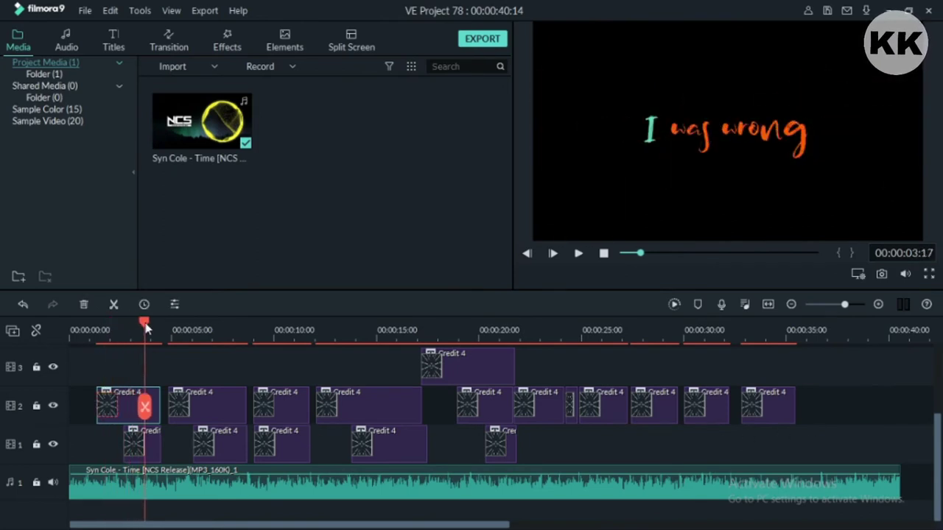
{"action": "double_click", "coordinate": [156, 445]}
{"action": "left_click", "coordinate": [391, 272]}
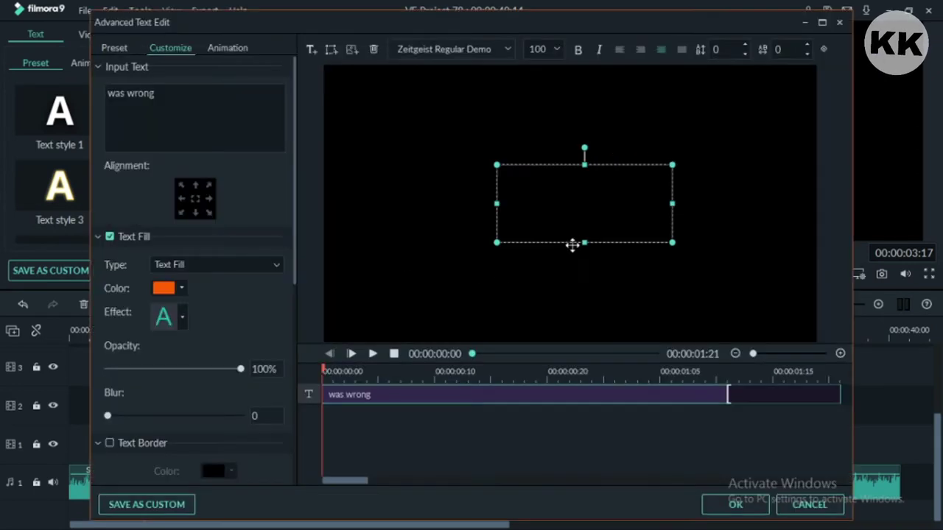
{"action": "left_click", "coordinate": [549, 355]}
{"action": "left_click", "coordinate": [587, 217]}
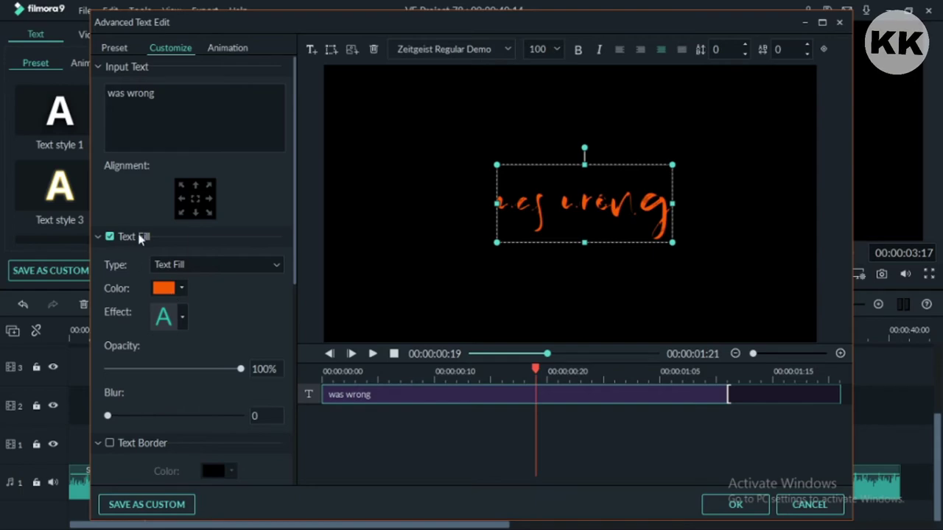
{"action": "left_click", "coordinate": [165, 290]}
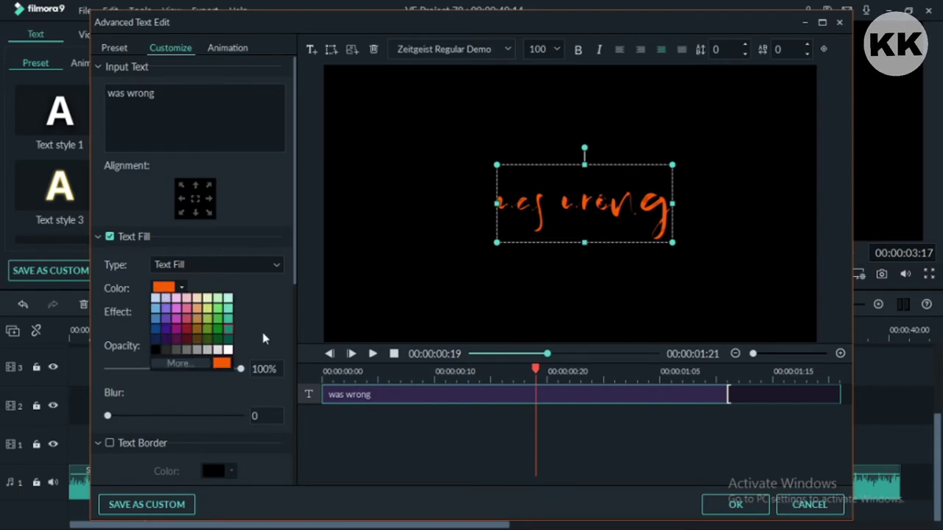
{"action": "left_click", "coordinate": [226, 404]}
{"action": "left_click", "coordinate": [763, 507]}
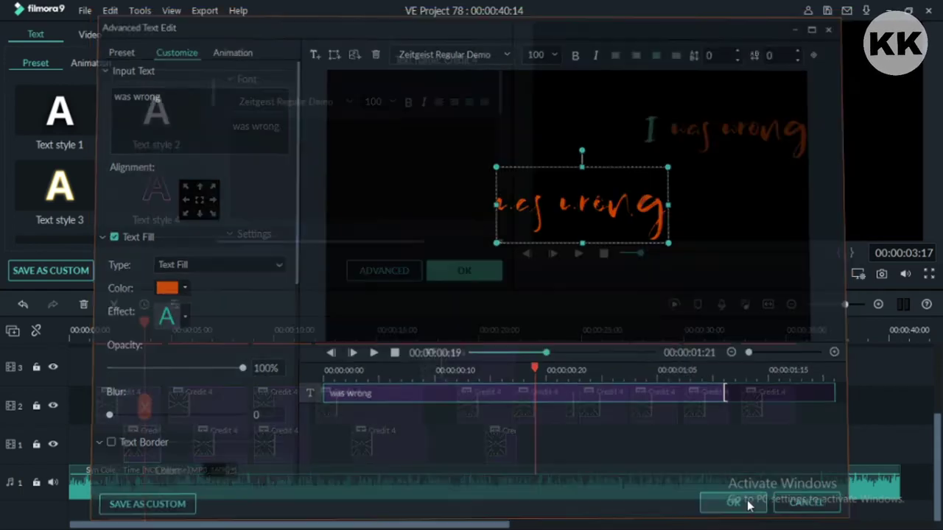
{"action": "scroll", "coordinate": [870, 402], "scroll_direction": "up", "scroll_amount": 1}
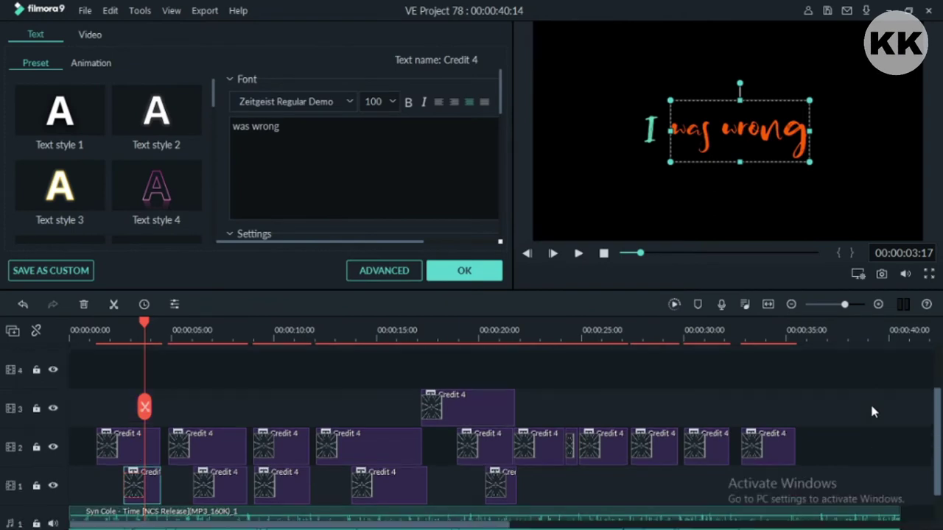
{"action": "left_click", "coordinate": [490, 278]}
Step: Add the Sideways 2 shake effect at the start of video track 4
{"action": "left_click_drag", "start_coordinate": [146, 325], "coordinate": [57, 333]}
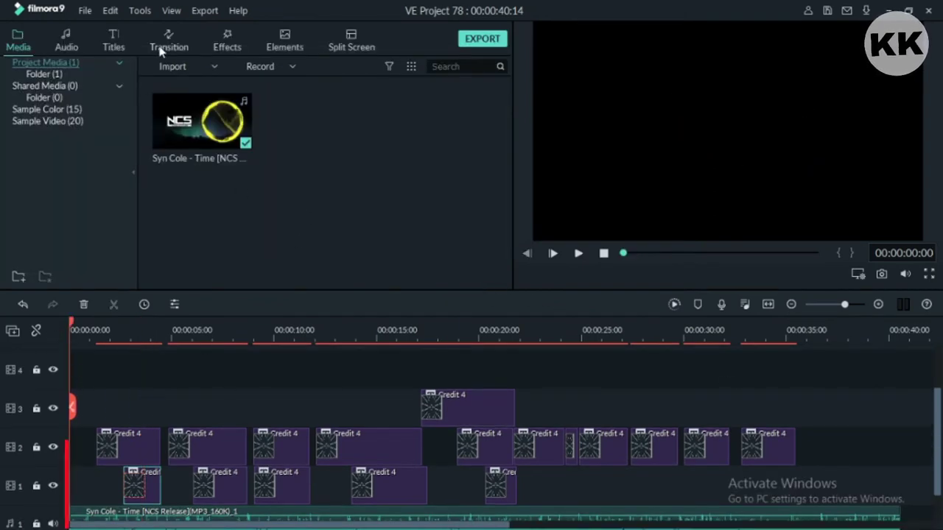
{"action": "left_click", "coordinate": [221, 39]}
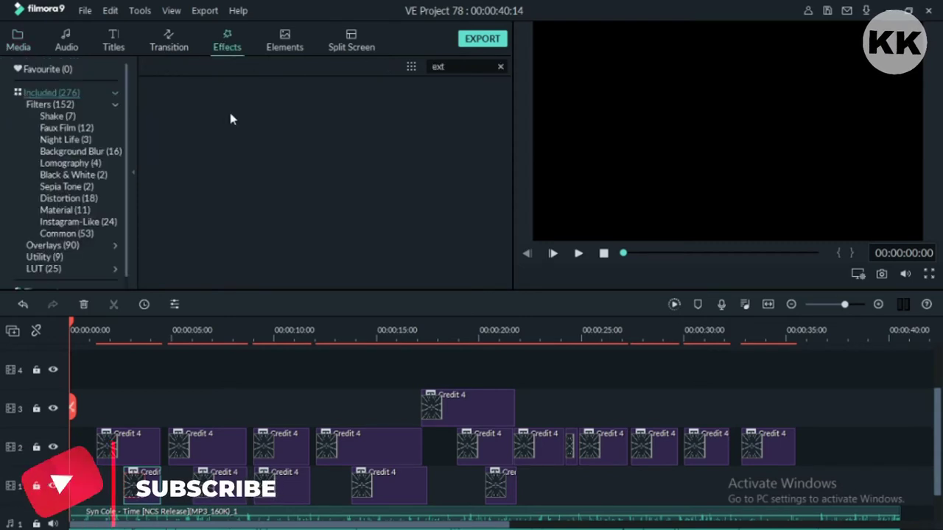
{"action": "left_click", "coordinate": [55, 117]}
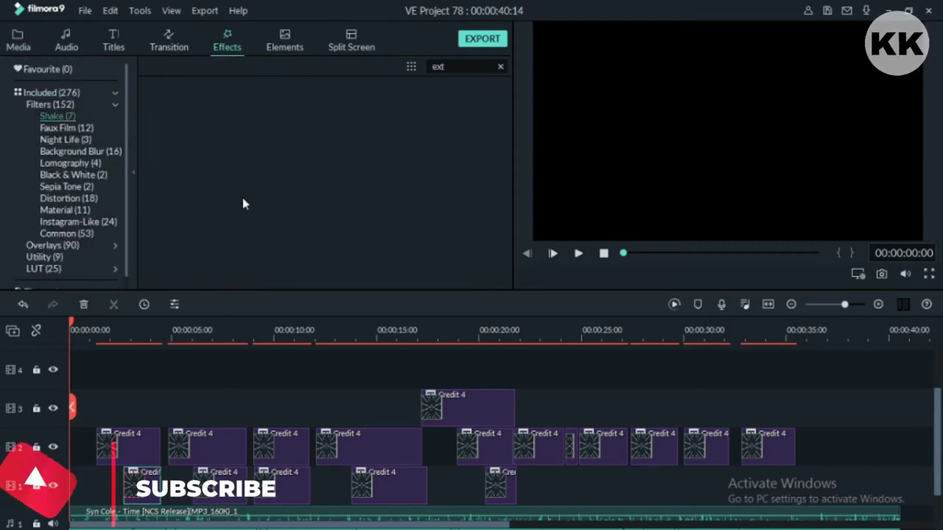
{"action": "left_click", "coordinate": [500, 67]}
{"action": "scroll", "coordinate": [335, 264], "scroll_direction": "down", "scroll_amount": 1}
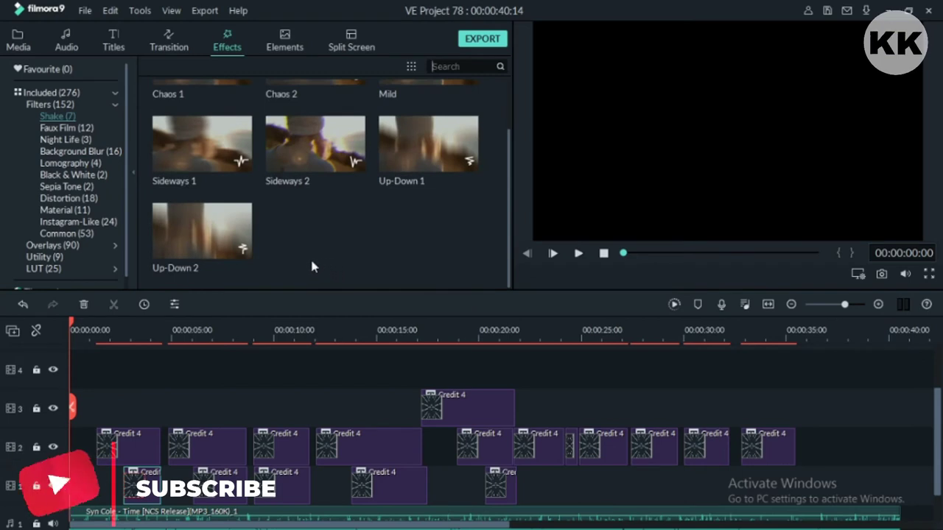
{"action": "left_click_drag", "start_coordinate": [302, 161], "coordinate": [70, 387]}
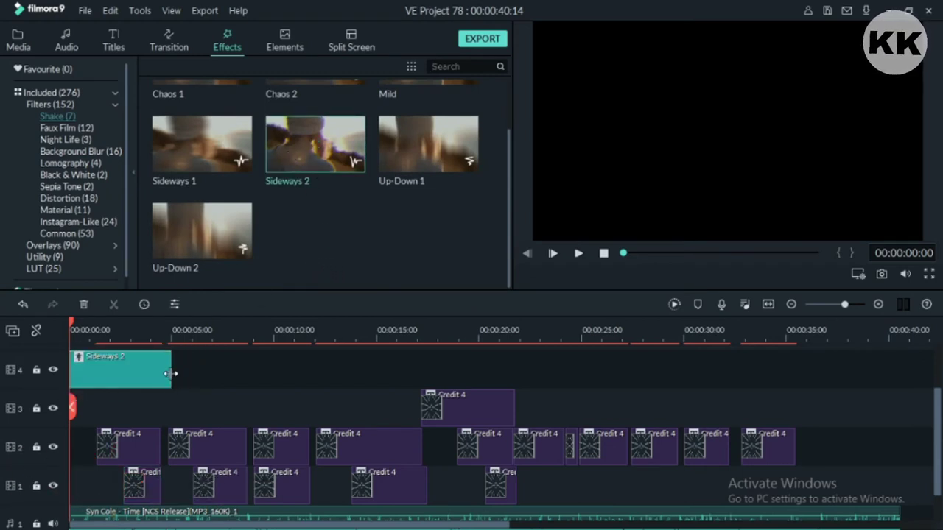
Step: Extend the Sideways 2 effect past the end of the song to 00:01:05:14
{"action": "left_click_drag", "start_coordinate": [169, 375], "coordinate": [939, 371]}
{"action": "left_click_drag", "start_coordinate": [939, 383], "coordinate": [902, 391]}
{"action": "left_click_drag", "start_coordinate": [575, 526], "coordinate": [249, 501]}
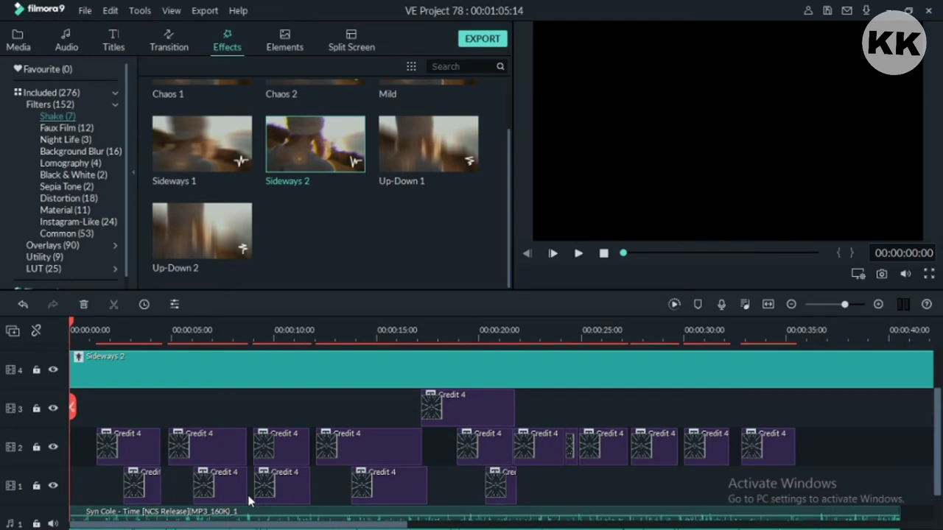
Step: Set the Sideways 2 effect's Frequency to 200
{"action": "right_click", "coordinate": [318, 365]}
{"action": "left_click", "coordinate": [357, 189]}
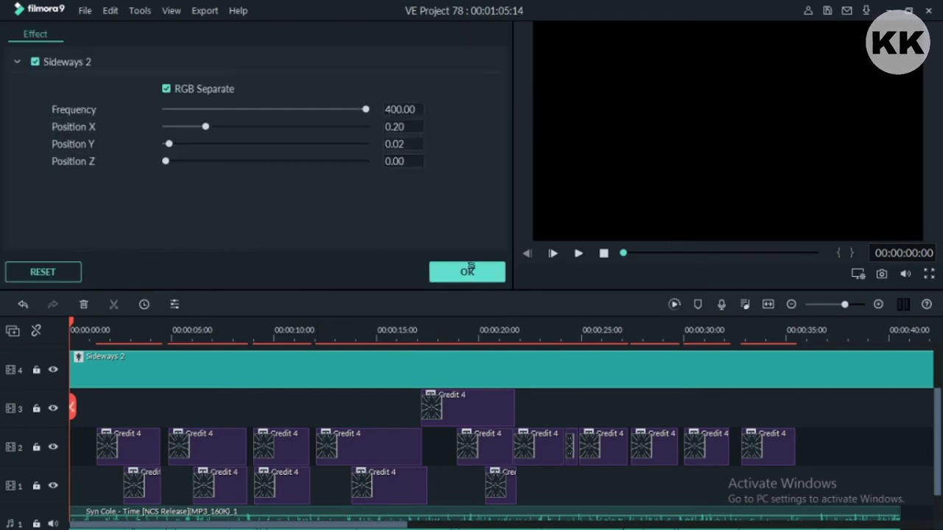
{"action": "left_click", "coordinate": [399, 109]}
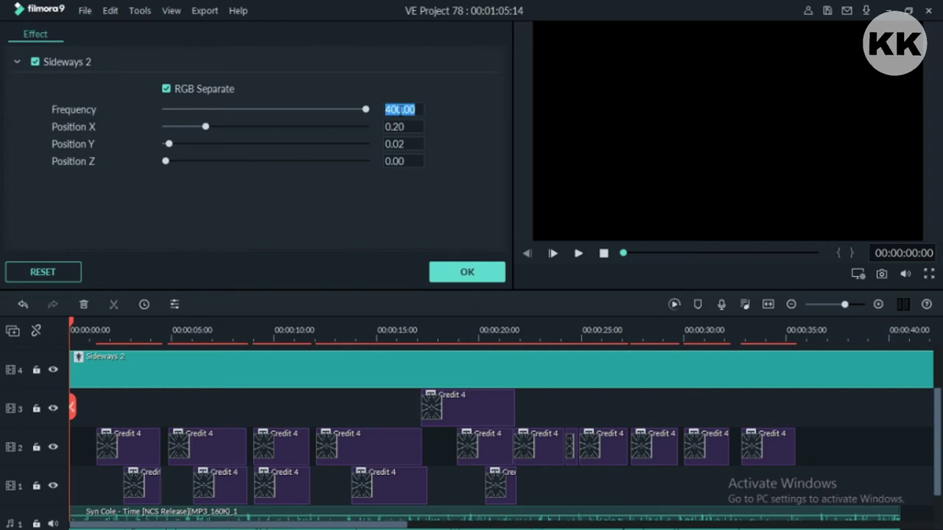
{"action": "type", "text": "2"}
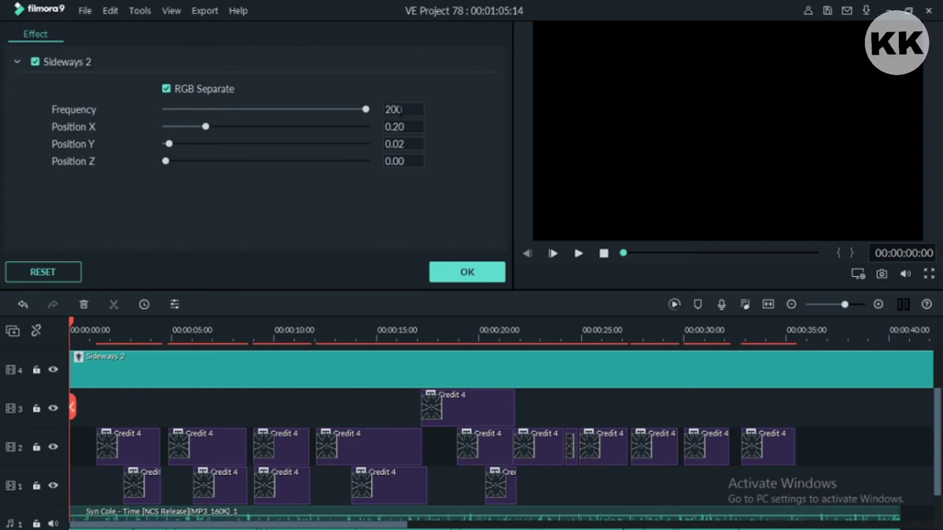
{"action": "type", "text": "00"}
{"action": "key", "text": "Return"}
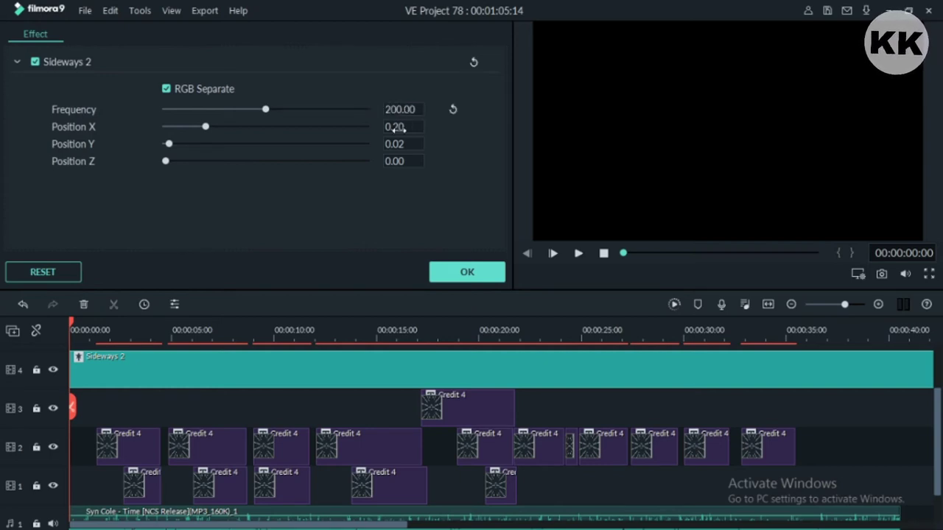
Step: Set the Sideways 2 effect's Position X and Position Y to 0.01, and preview the shaking lyrics from the start
{"action": "double_click", "coordinate": [395, 127]}
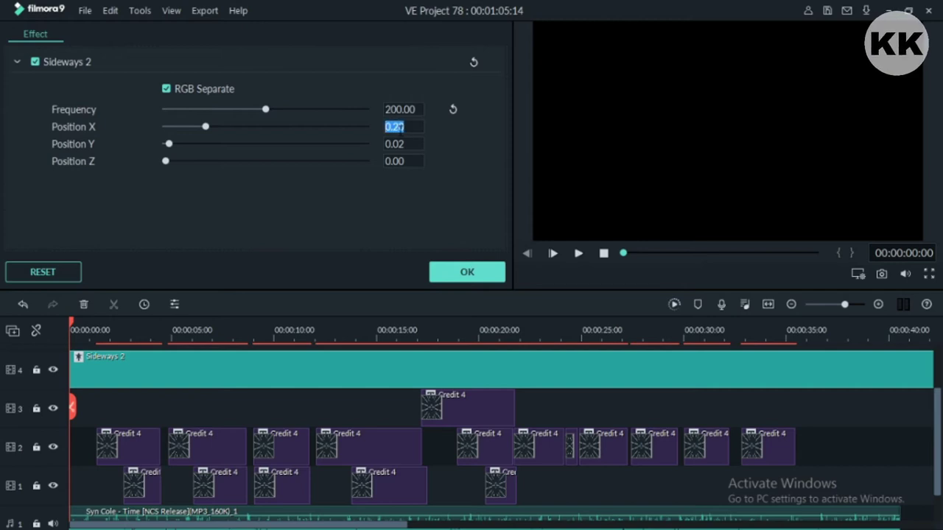
{"action": "type", "text": ".0"}
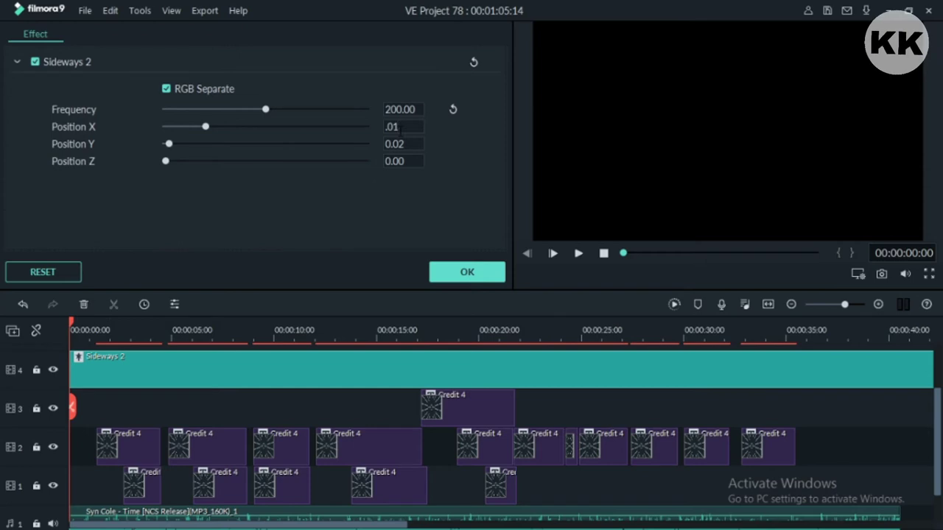
{"action": "type", "text": "1"}
{"action": "key", "text": "Return"}
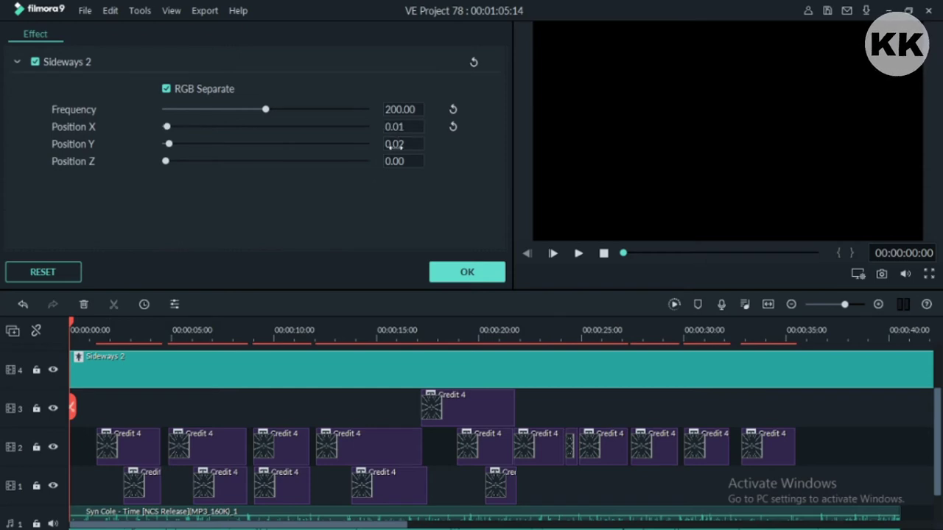
{"action": "left_click", "coordinate": [400, 142]}
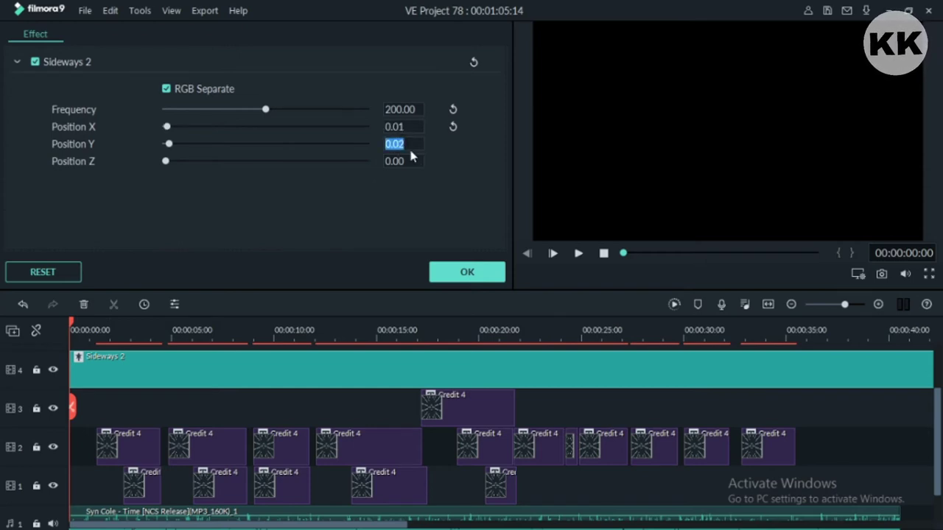
{"action": "type", "text": ".01"}
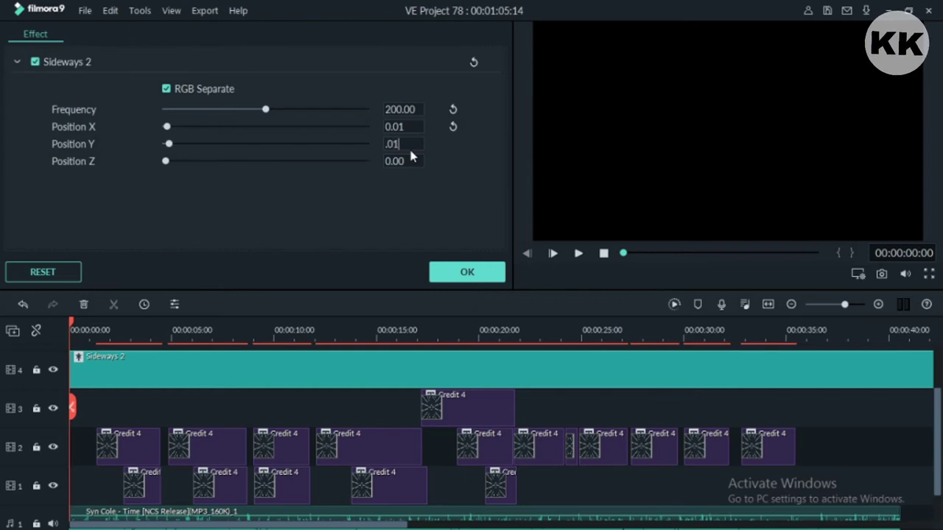
{"action": "key", "text": "Return"}
{"action": "left_click", "coordinate": [467, 273]}
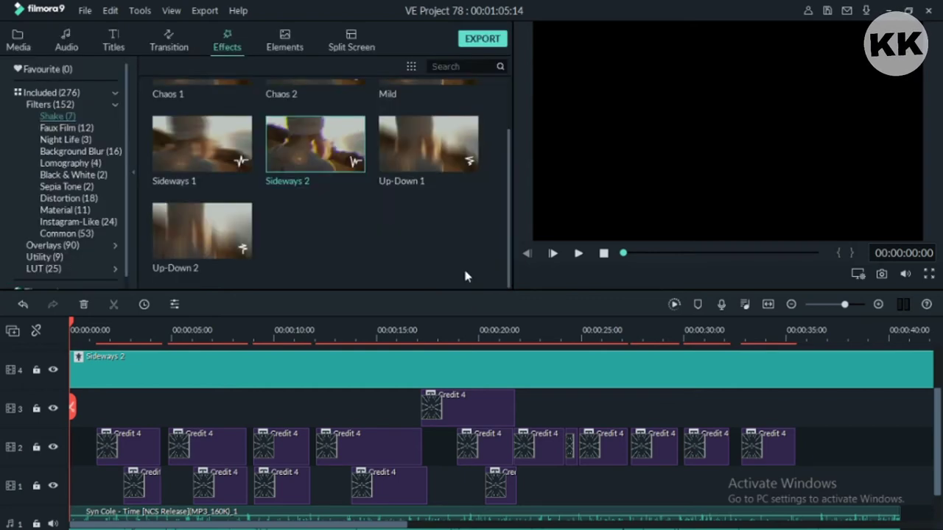
{"action": "key", "text": "space"}
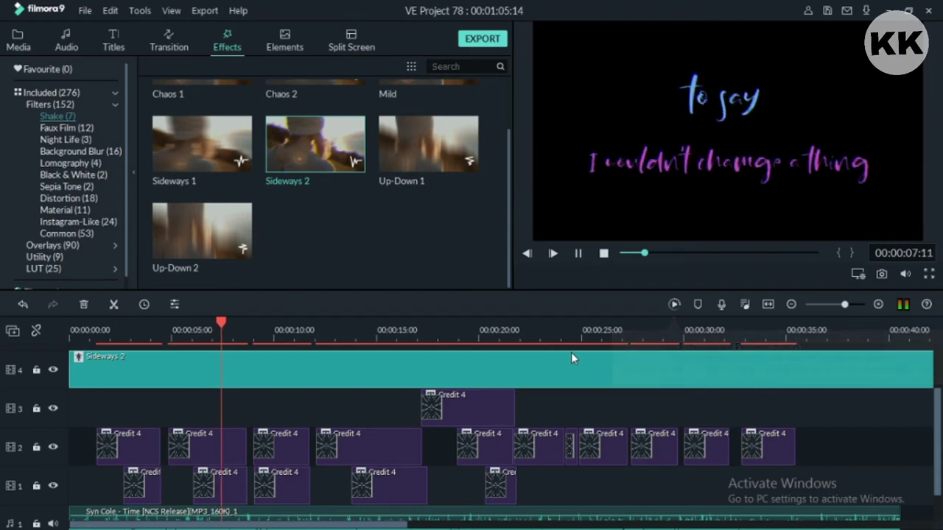
{"action": "key", "text": "space"}
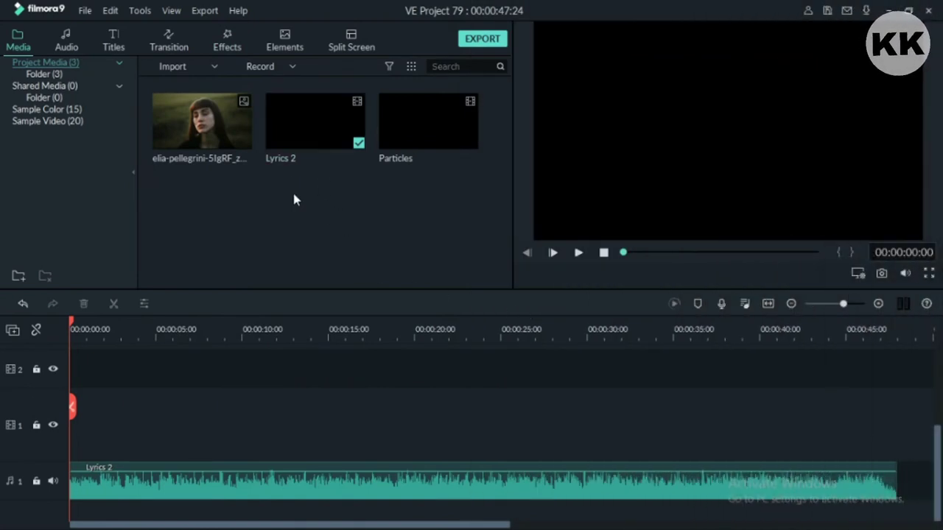
Step: Place the Lyrics 2 video at the start of video track 1, keeping the 1920 x 1080 25fps project settings, and mute its audio
{"action": "mouse_move", "coordinate": [303, 148]}
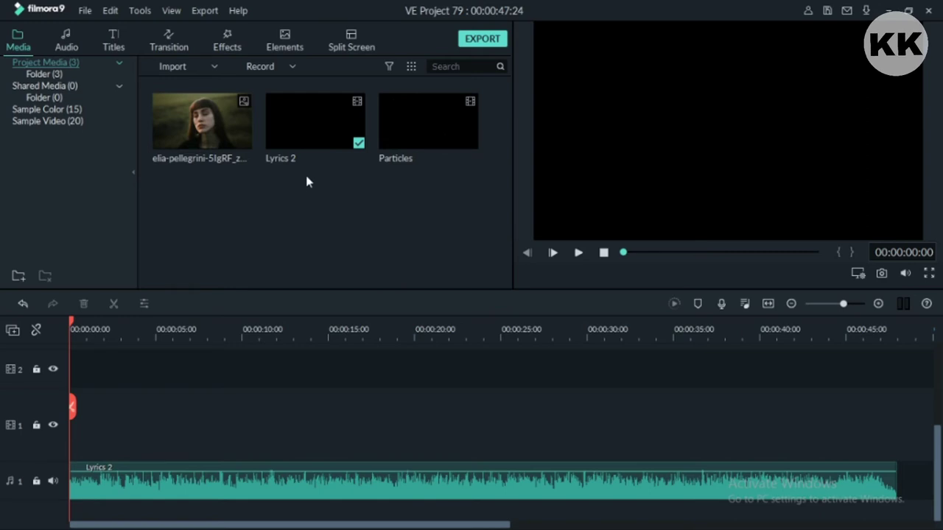
{"action": "mouse_move", "coordinate": [290, 132]}
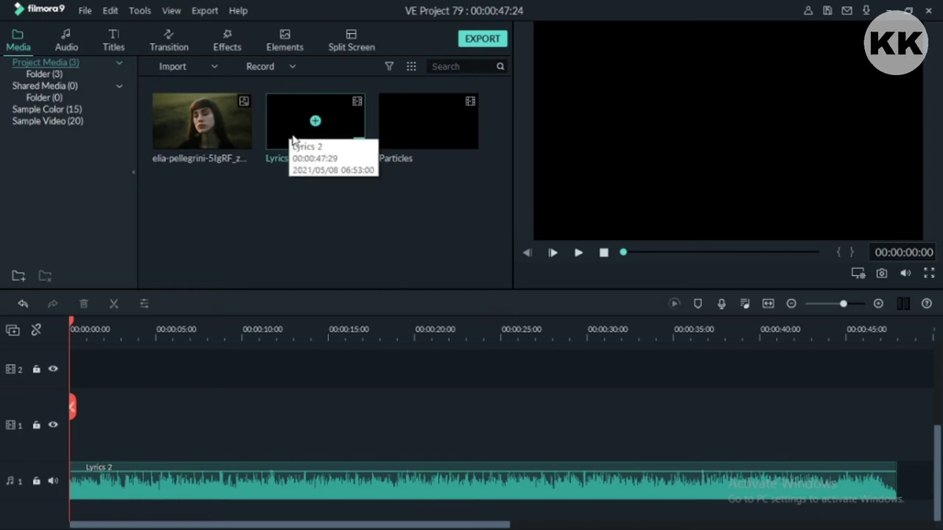
{"action": "left_click_drag", "start_coordinate": [297, 151], "coordinate": [45, 450]}
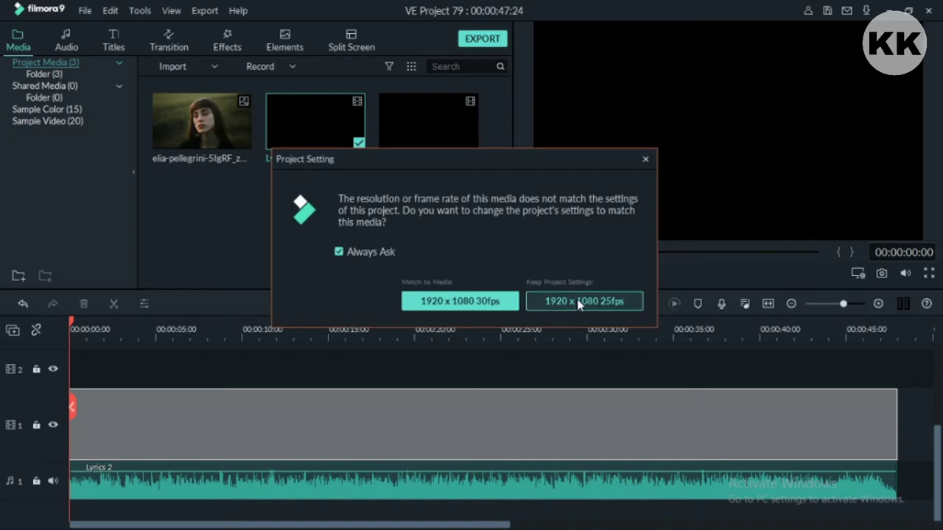
{"action": "left_click", "coordinate": [557, 304]}
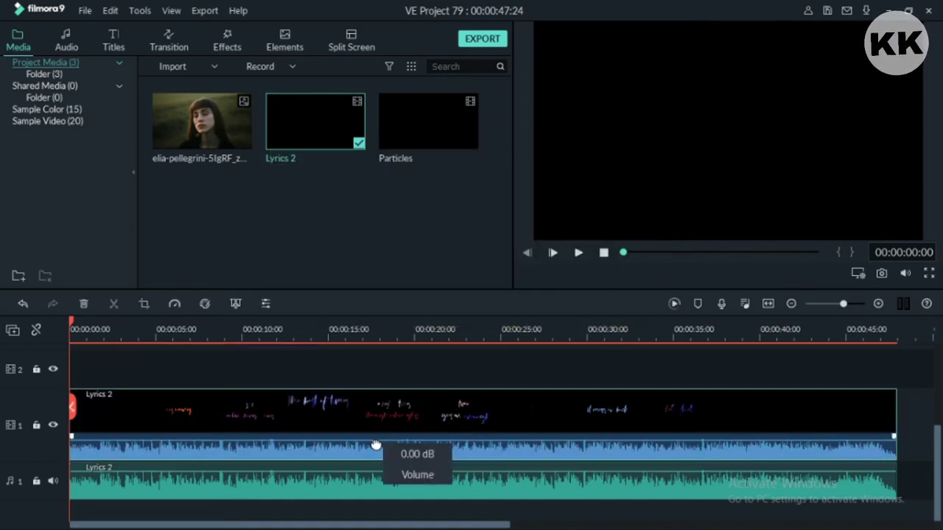
{"action": "left_click_drag", "start_coordinate": [376, 445], "coordinate": [372, 494]}
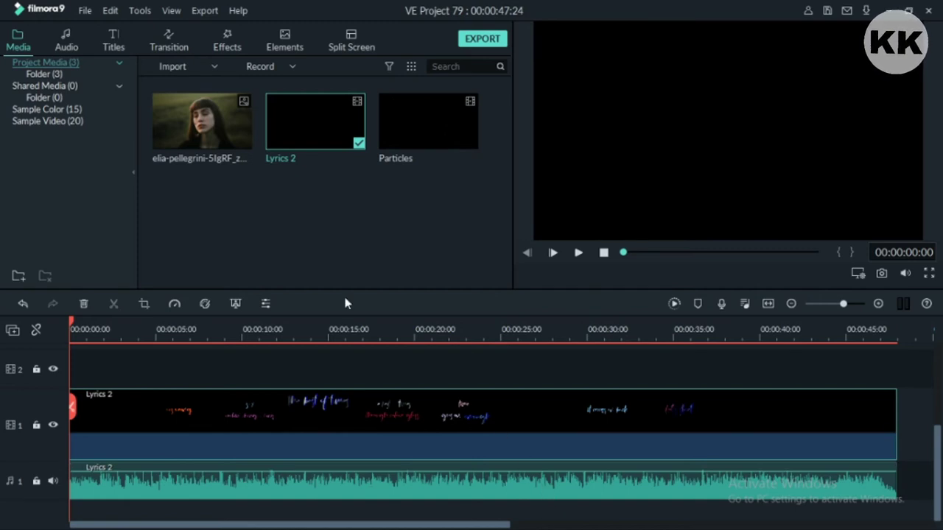
Step: Move the Lyrics 2 clip up to video track 2 and fill track 1 beneath it with the portrait photo for its full length
{"action": "left_click", "coordinate": [336, 416]}
{"action": "left_click_drag", "start_coordinate": [336, 393], "coordinate": [327, 383]}
{"action": "left_click_drag", "start_coordinate": [177, 134], "coordinate": [56, 438]}
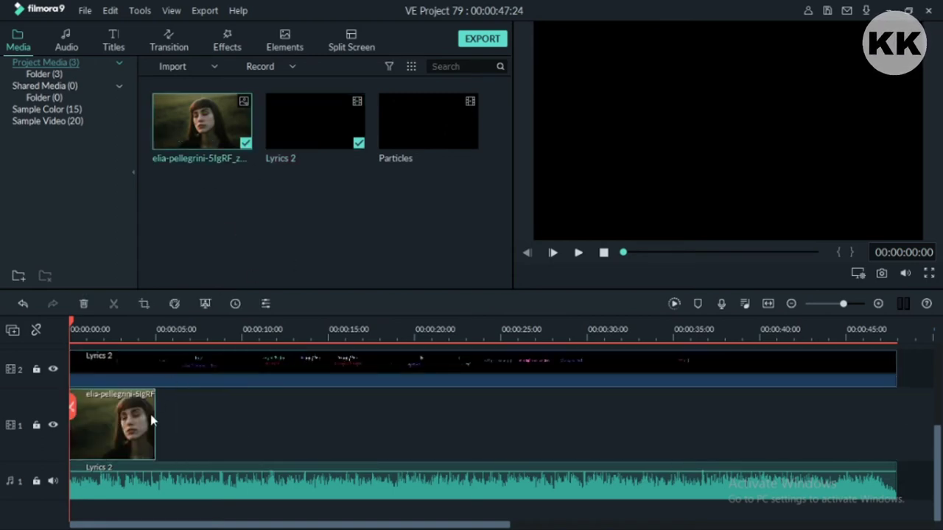
{"action": "left_click_drag", "start_coordinate": [156, 412], "coordinate": [896, 413]}
Step: Set the Lyrics 2 clip's blending mode to Screen and preview the lyrics over the photo
{"action": "double_click", "coordinate": [487, 370]}
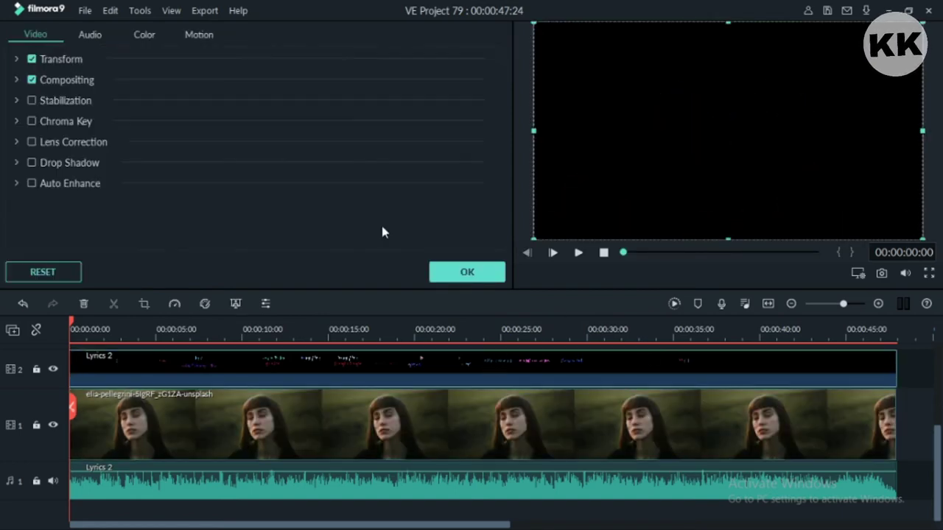
{"action": "left_click", "coordinate": [16, 81]}
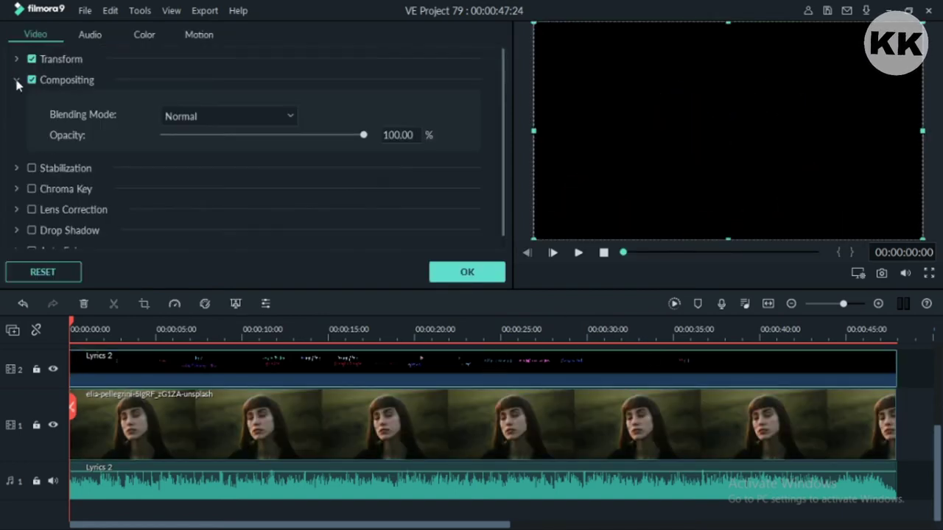
{"action": "left_click", "coordinate": [283, 116]}
{"action": "left_click", "coordinate": [227, 220]}
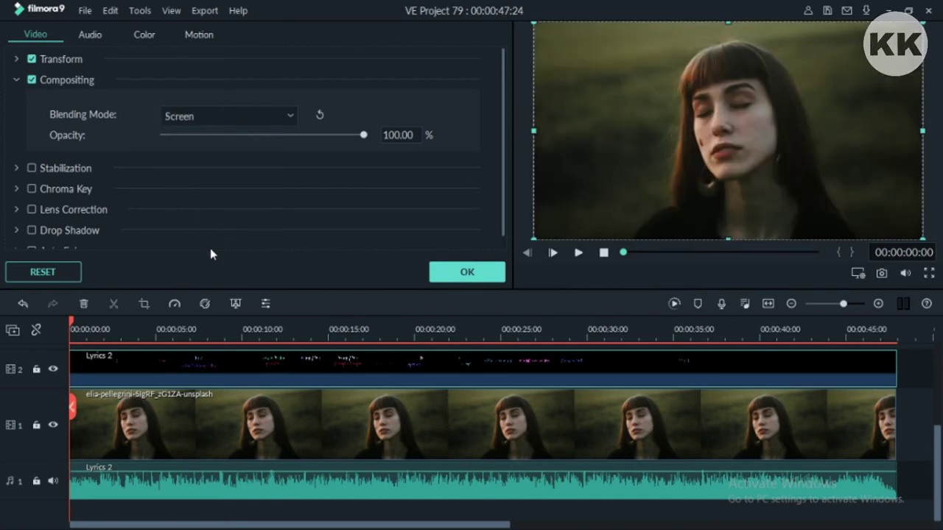
{"action": "left_click_drag", "start_coordinate": [140, 328], "coordinate": [190, 329]}
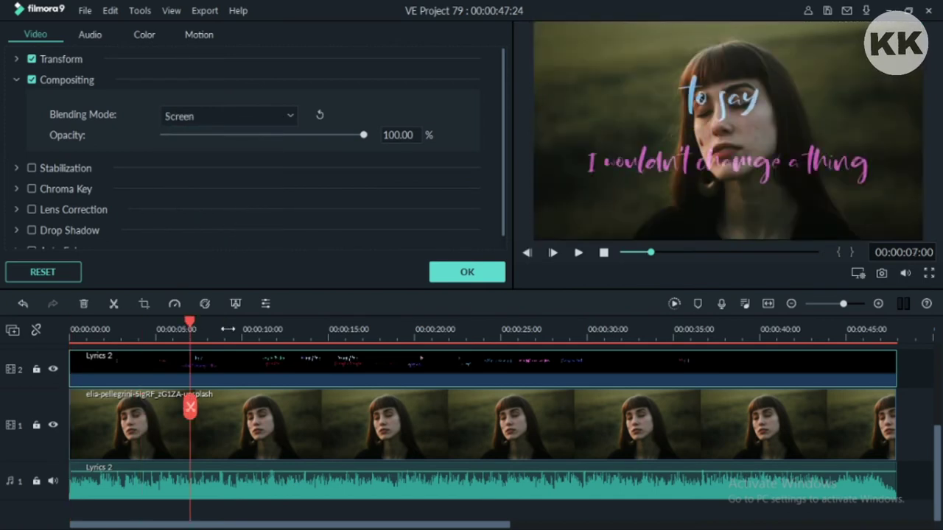
{"action": "left_click", "coordinate": [265, 330]}
{"action": "key", "text": "space"}
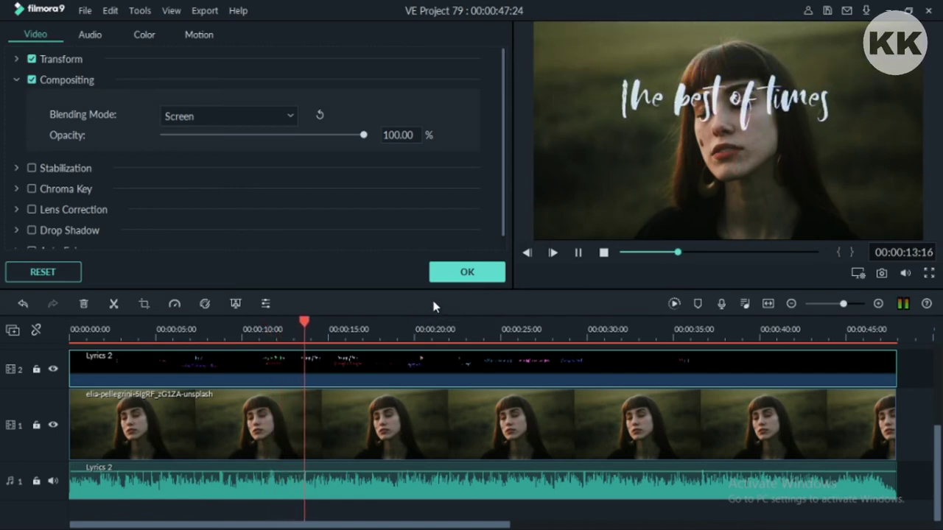
{"action": "key", "text": "space"}
{"action": "key", "text": "Home"}
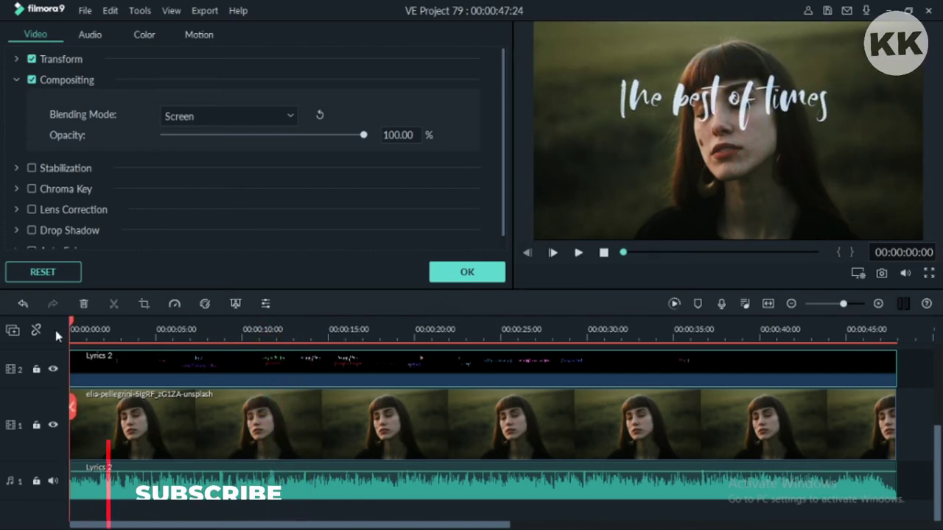
{"action": "left_click", "coordinate": [464, 273]}
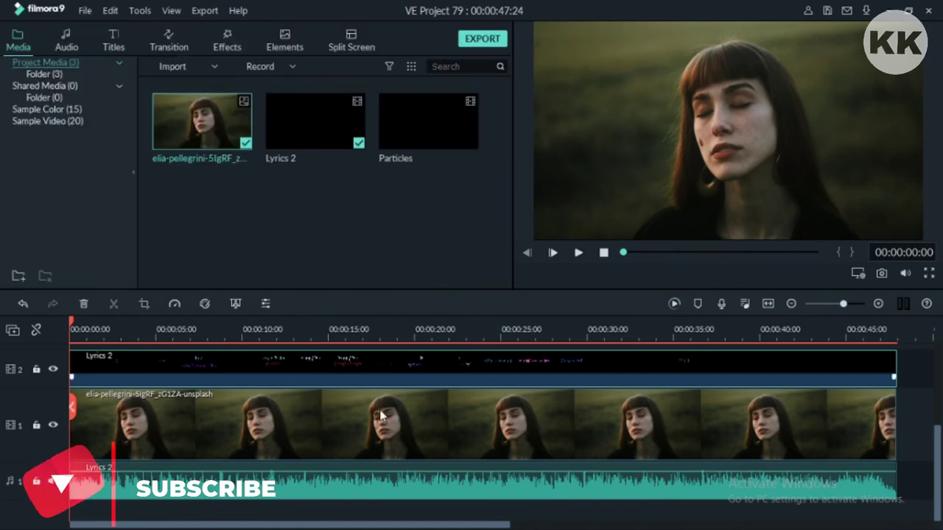
Step: Apply the Brighten preset to the photo clip with Advanced Color Correction
{"action": "double_click", "coordinate": [378, 428]}
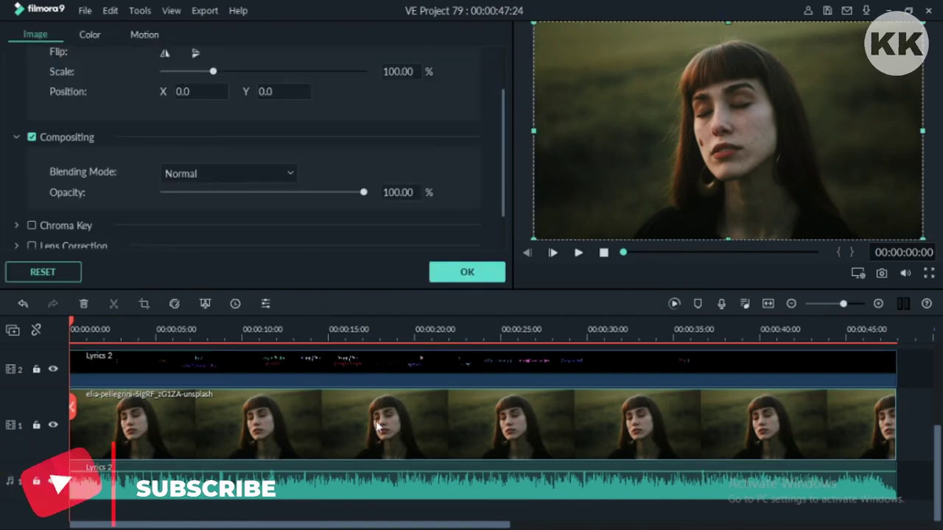
{"action": "left_click", "coordinate": [174, 304]}
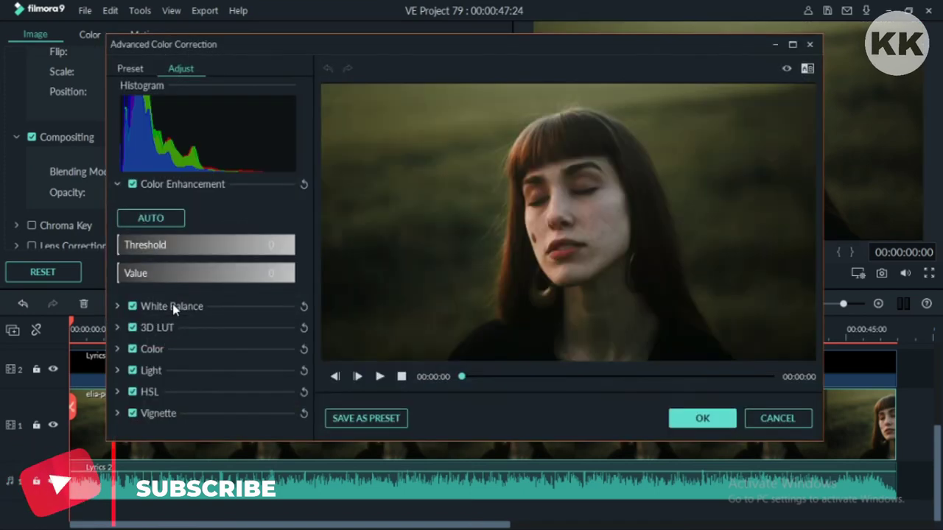
{"action": "left_click", "coordinate": [131, 68]}
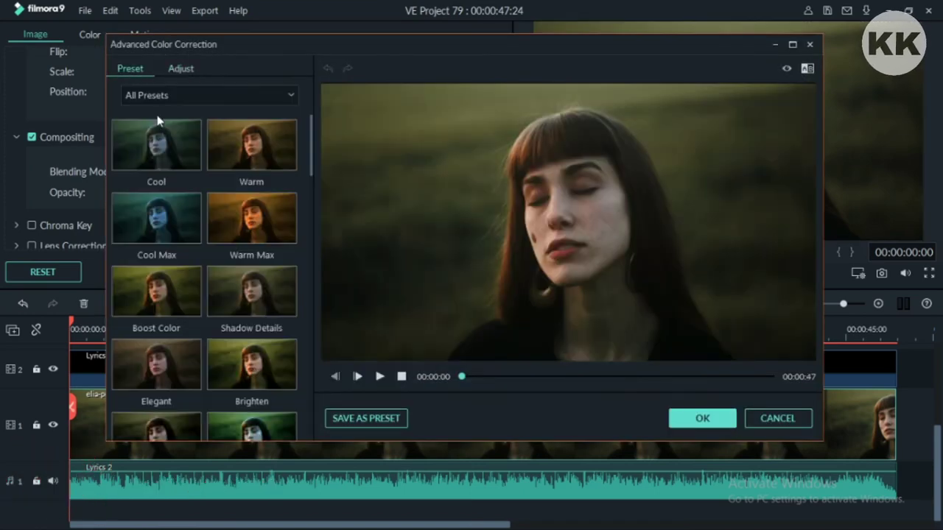
{"action": "left_click", "coordinate": [251, 365]}
{"action": "left_click", "coordinate": [702, 419]}
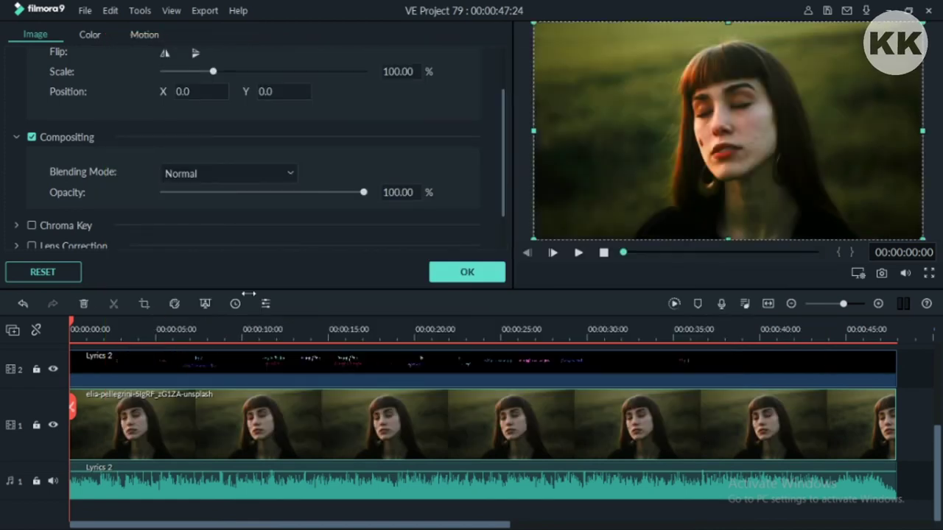
Step: Set the photo clip's opacity to 40%
{"action": "scroll", "coordinate": [87, 148], "scroll_direction": "up", "scroll_amount": 2}
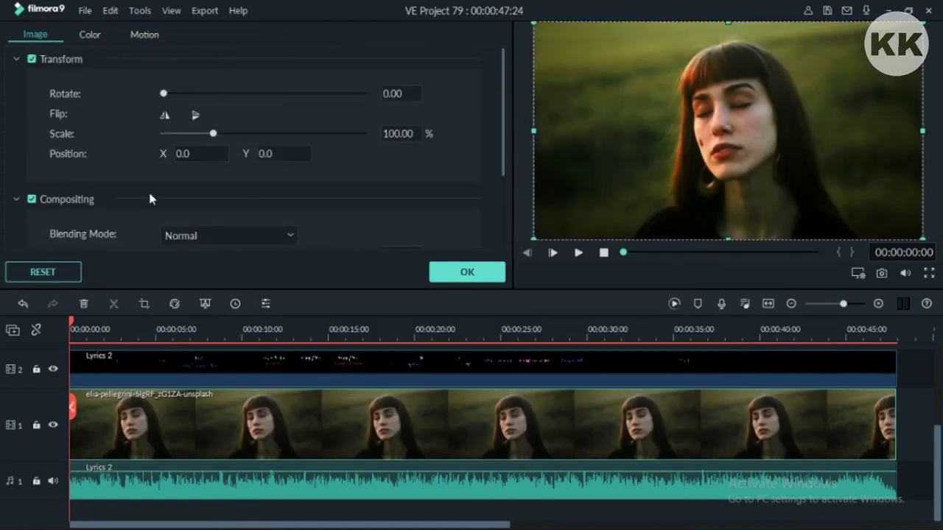
{"action": "scroll", "coordinate": [129, 204], "scroll_direction": "down", "scroll_amount": 2}
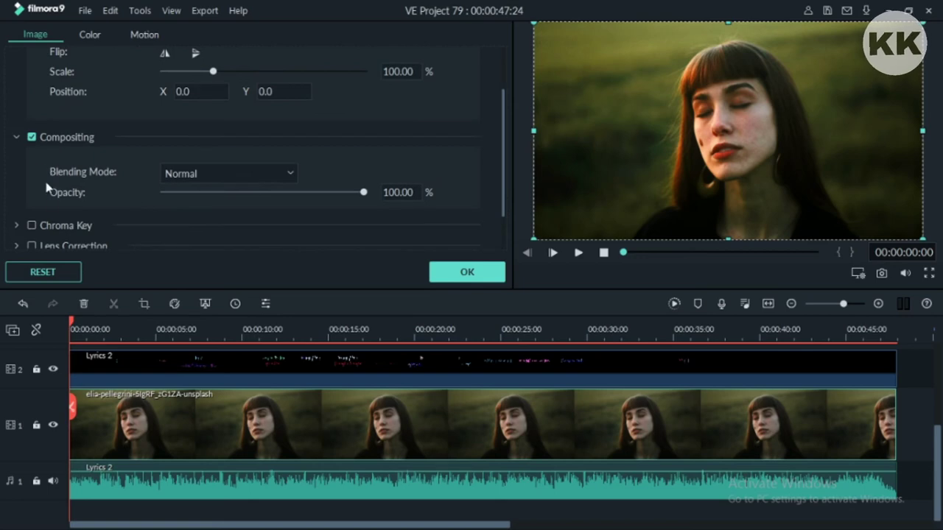
{"action": "double_click", "coordinate": [396, 191]}
{"action": "type", "text": "40"}
{"action": "key", "text": "Return"}
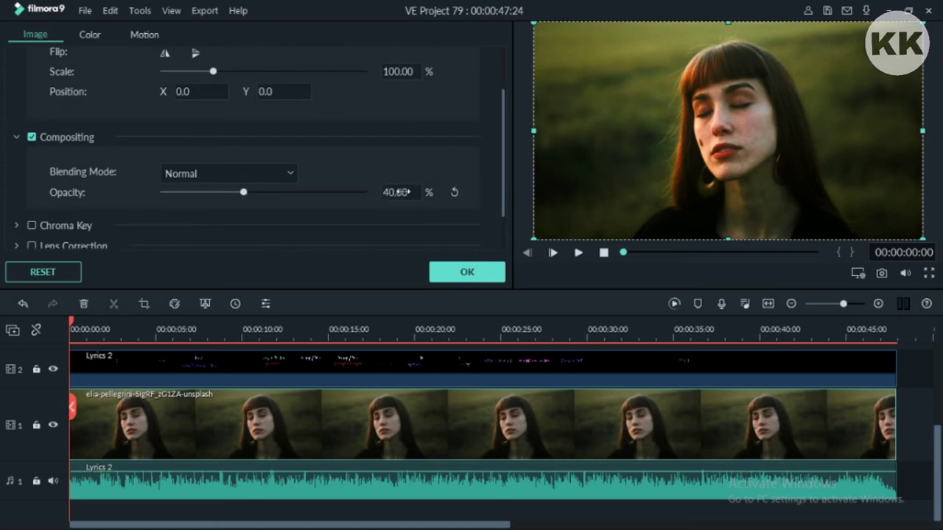
{"action": "left_click", "coordinate": [461, 271]}
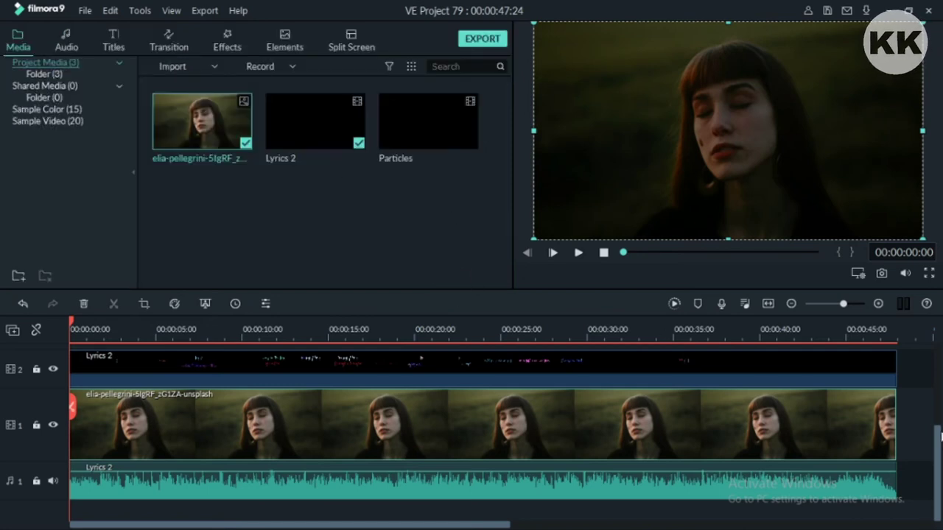
Step: Place the Particles video at the start of video track 3 and trim it to the end of the lyrics at 00:00:47:24
{"action": "left_click_drag", "start_coordinate": [940, 454], "coordinate": [937, 425]}
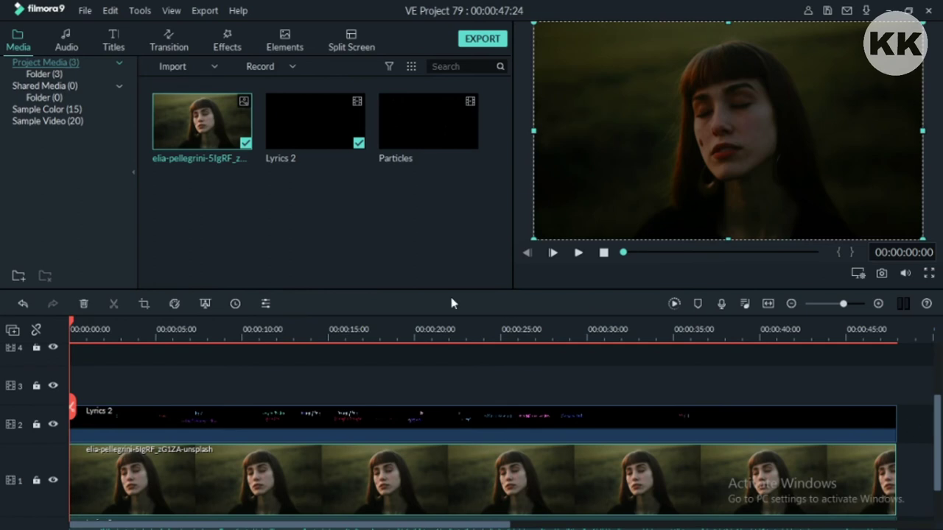
{"action": "mouse_move", "coordinate": [396, 132]}
{"action": "left_click_drag", "start_coordinate": [392, 118], "coordinate": [61, 403]}
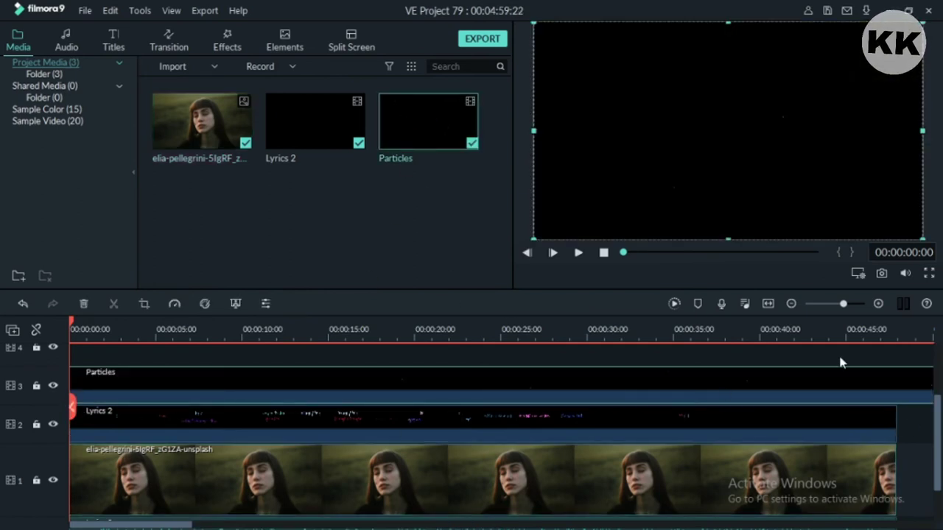
{"action": "left_click", "coordinate": [896, 337]}
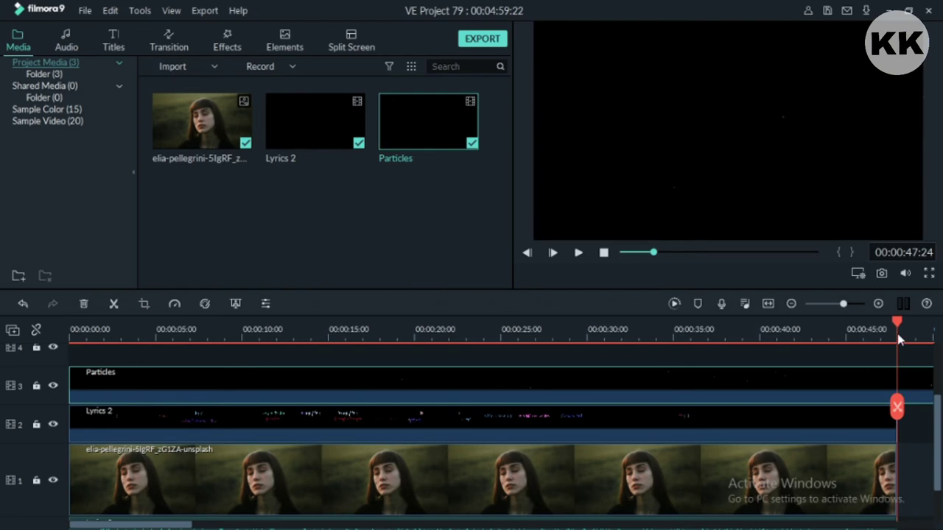
{"action": "left_click", "coordinate": [898, 407]}
{"action": "key", "text": "Delete"}
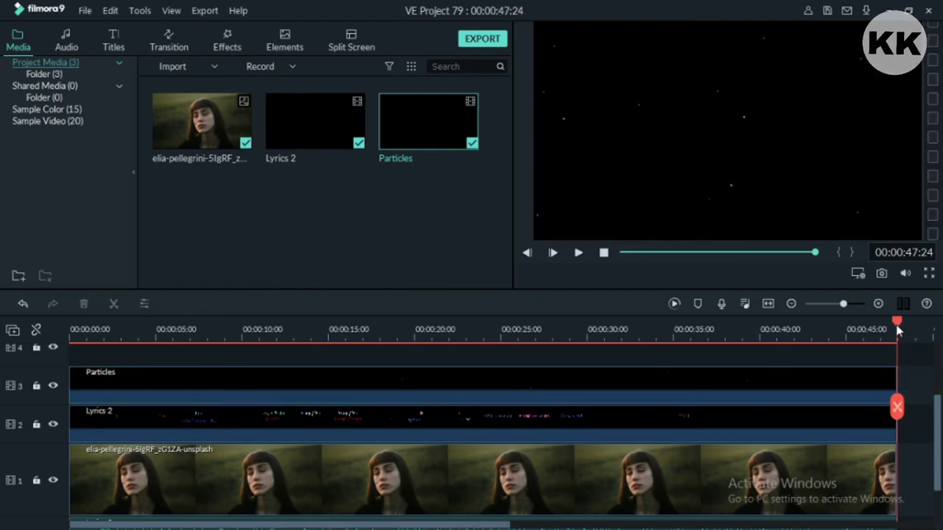
Step: Set the Particles clip's blending mode to Screen so it overlays the lyrics and photo
{"action": "left_click_drag", "start_coordinate": [897, 332], "coordinate": [396, 372]}
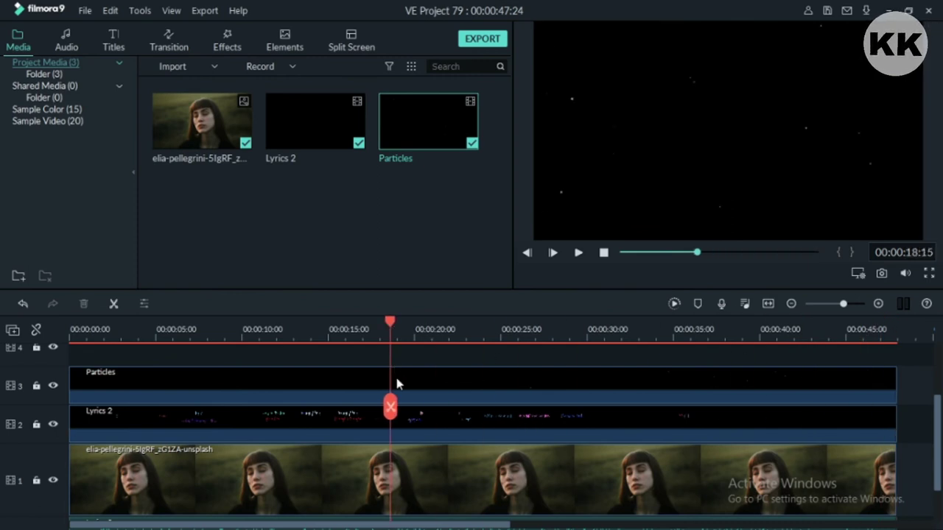
{"action": "double_click", "coordinate": [396, 379]}
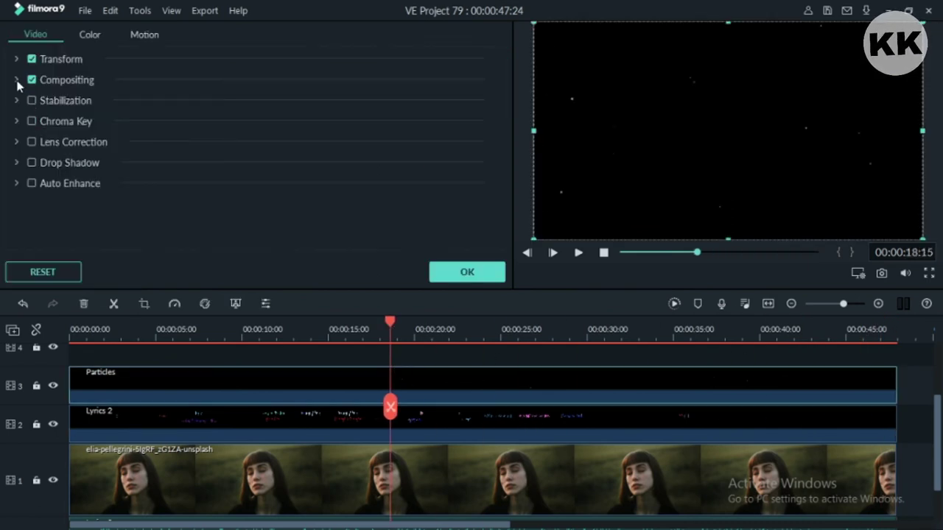
{"action": "left_click", "coordinate": [17, 81]}
{"action": "left_click", "coordinate": [273, 115]}
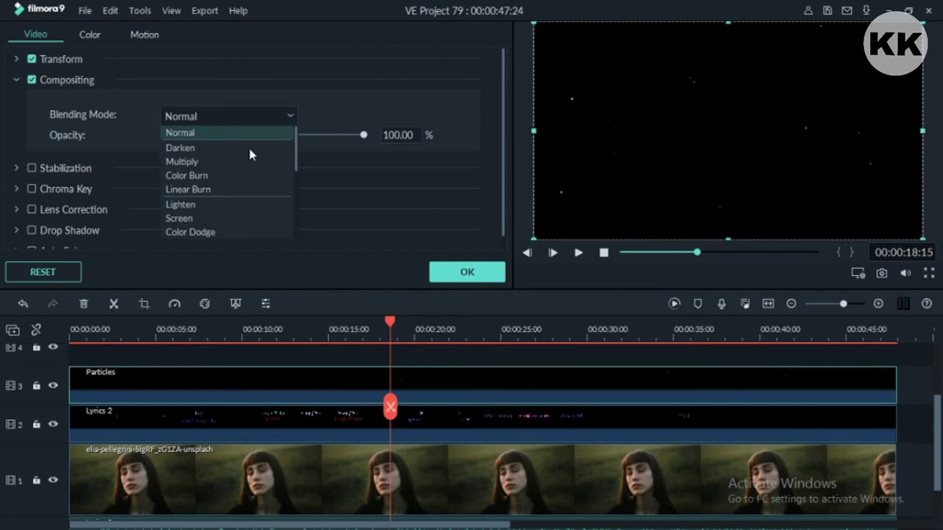
{"action": "left_click", "coordinate": [221, 219]}
{"action": "left_click", "coordinate": [465, 274]}
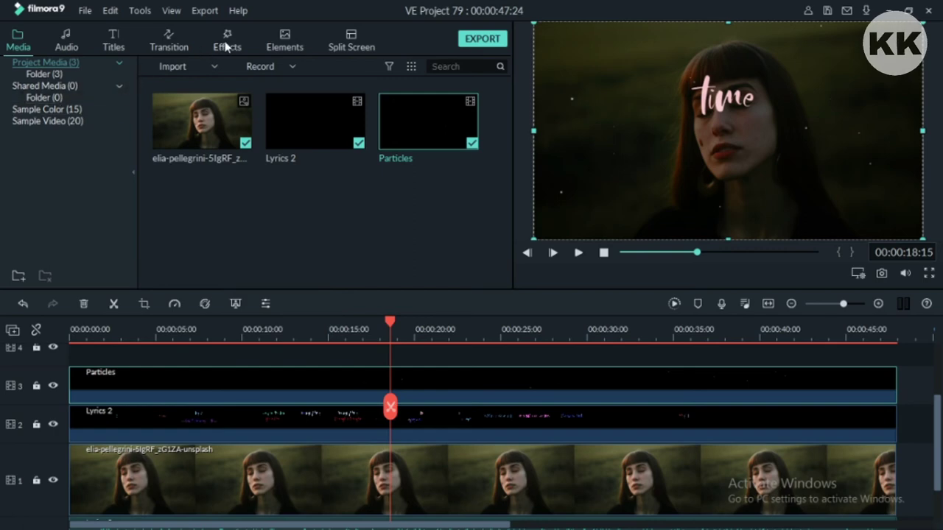
Step: Add the Light Leak 7 overlay to video track 4 across the whole video and set its Alpha to 40
{"action": "left_click", "coordinate": [227, 45]}
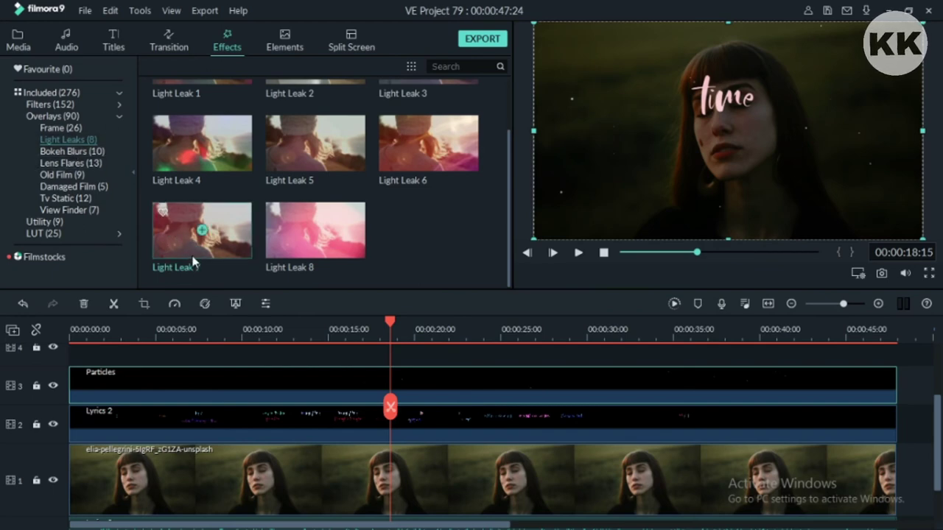
{"action": "left_click_drag", "start_coordinate": [193, 262], "coordinate": [897, 362]}
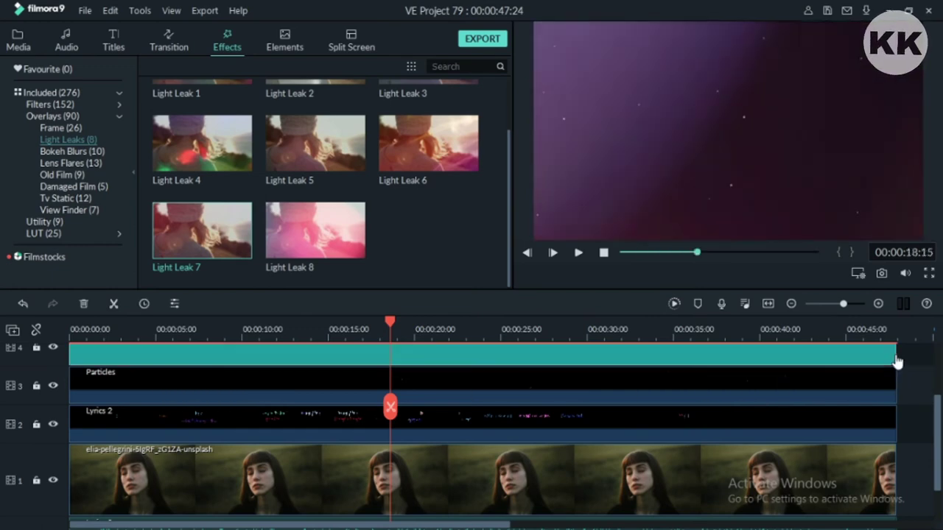
{"action": "double_click", "coordinate": [475, 362]}
{"action": "double_click", "coordinate": [388, 85]}
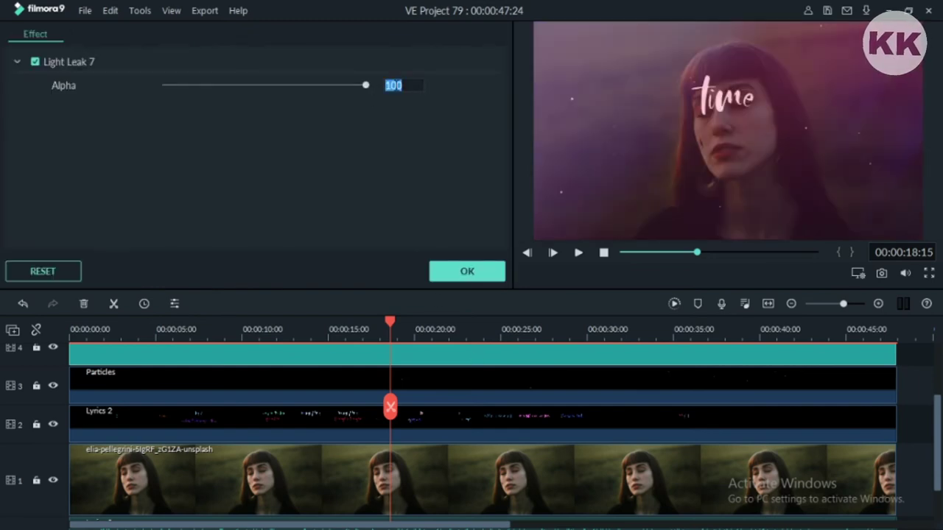
{"action": "type", "text": "40"}
{"action": "key", "text": "Return"}
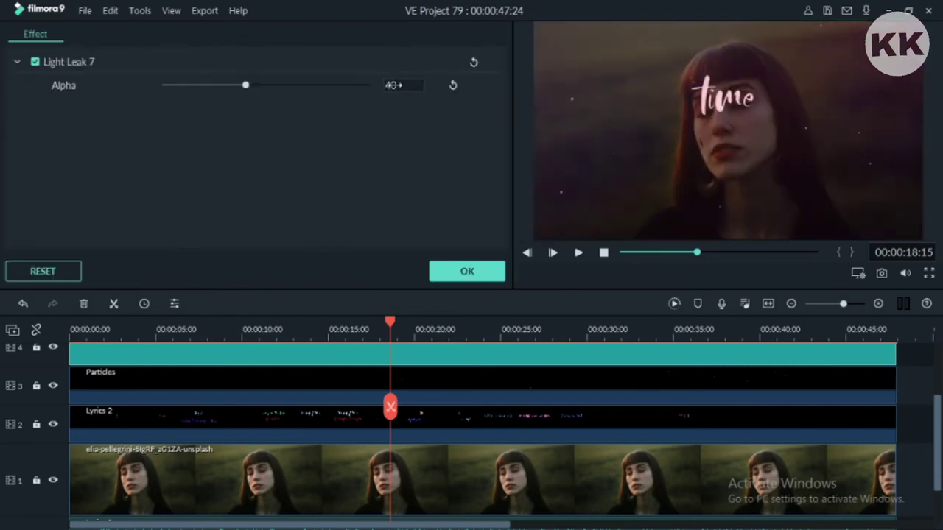
{"action": "left_click_drag", "start_coordinate": [148, 328], "coordinate": [63, 330]}
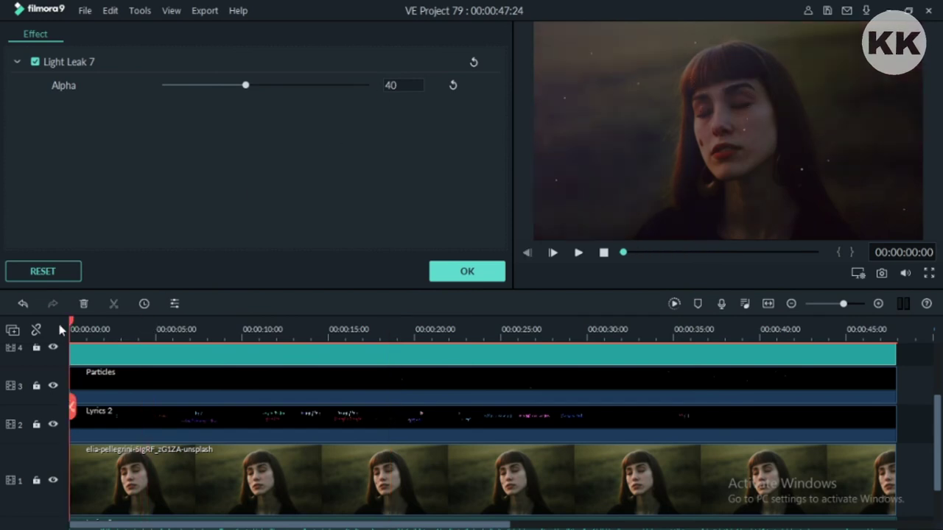
{"action": "left_click", "coordinate": [487, 275]}
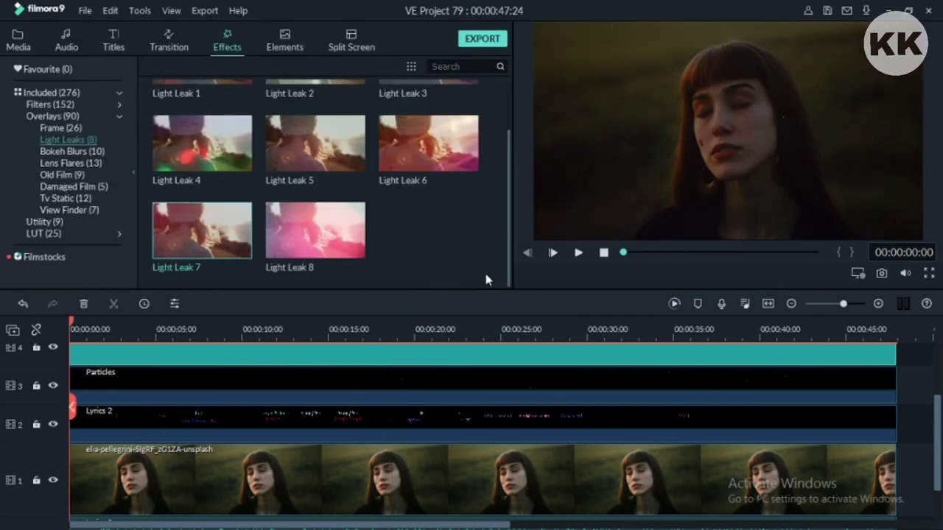
Step: Render the timeline preview and play the composited lyric video from the start
{"action": "left_click", "coordinate": [674, 304]}
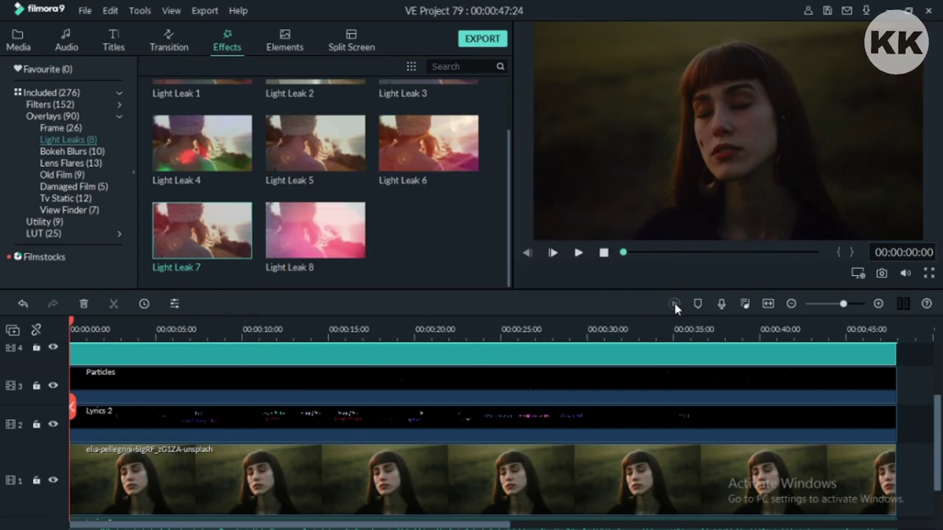
{"action": "left_click", "coordinate": [579, 254]}
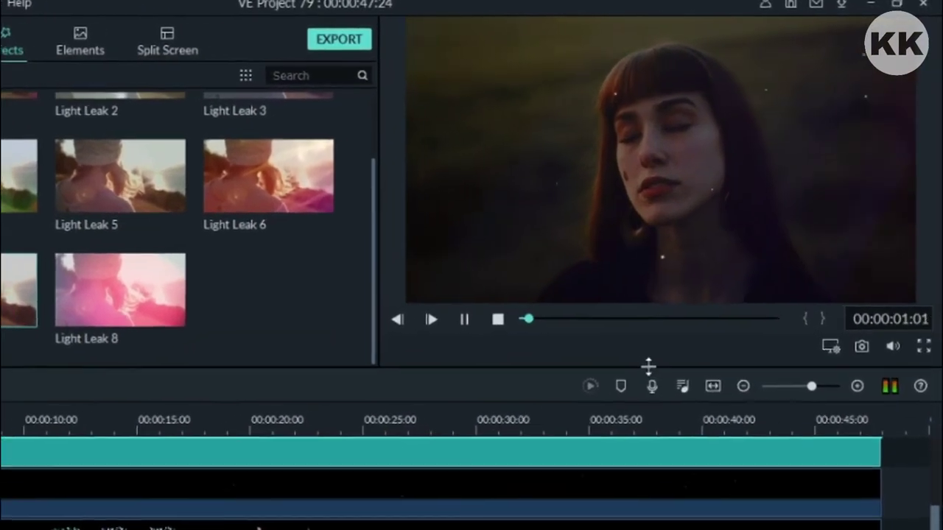